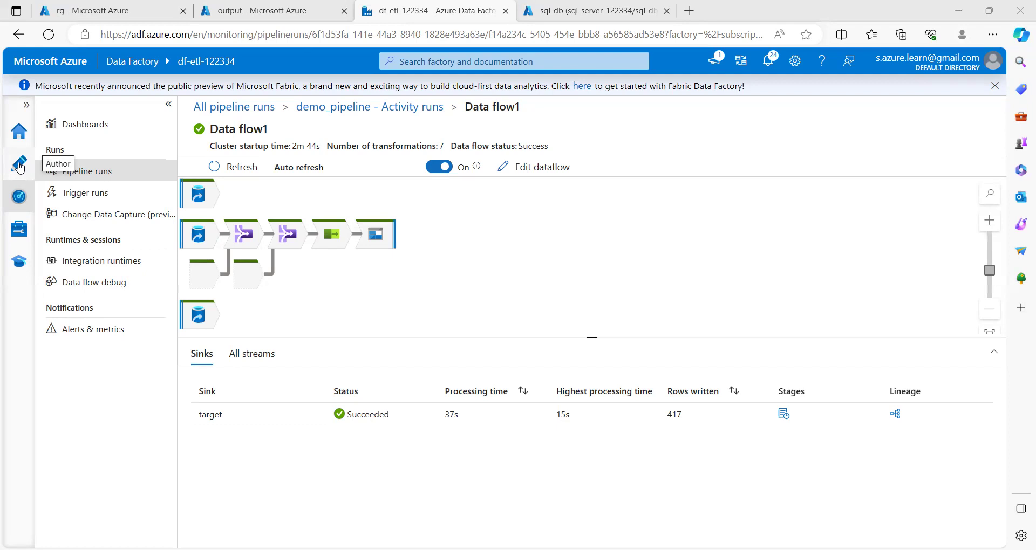
Open demo_pipeline for authoring and examine the top-level contents of the storage account's output container.
left_click(20, 166)
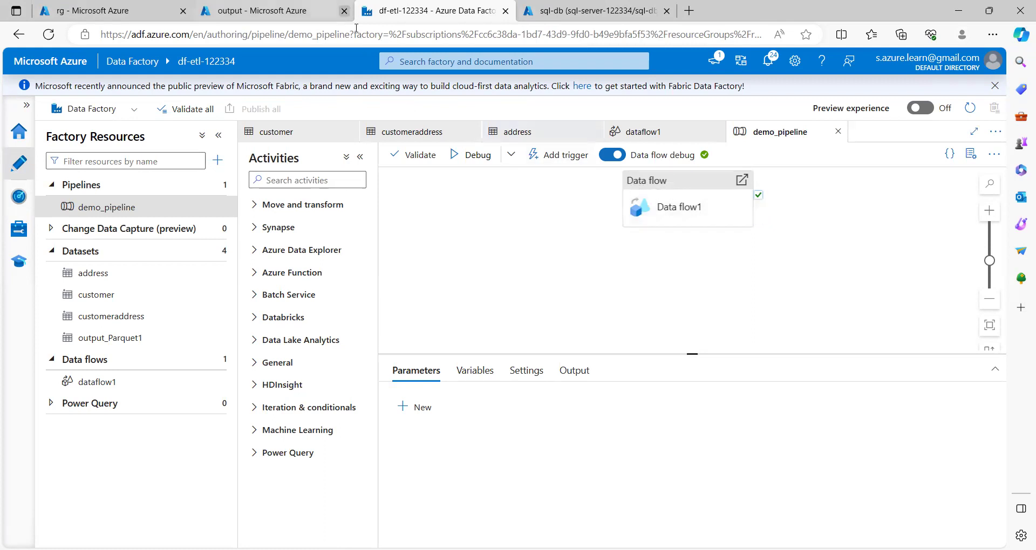
left_click(329, 12)
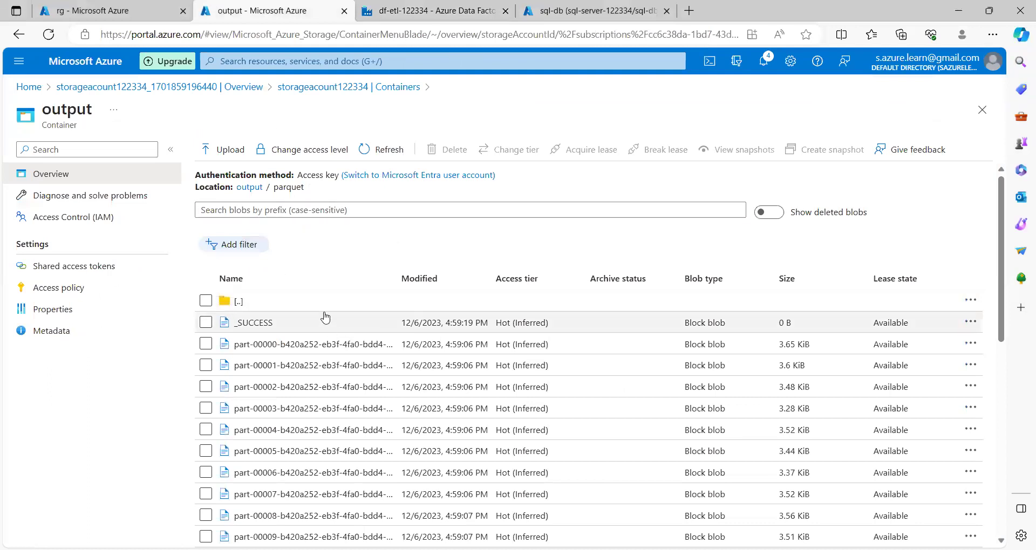
left_click(258, 187)
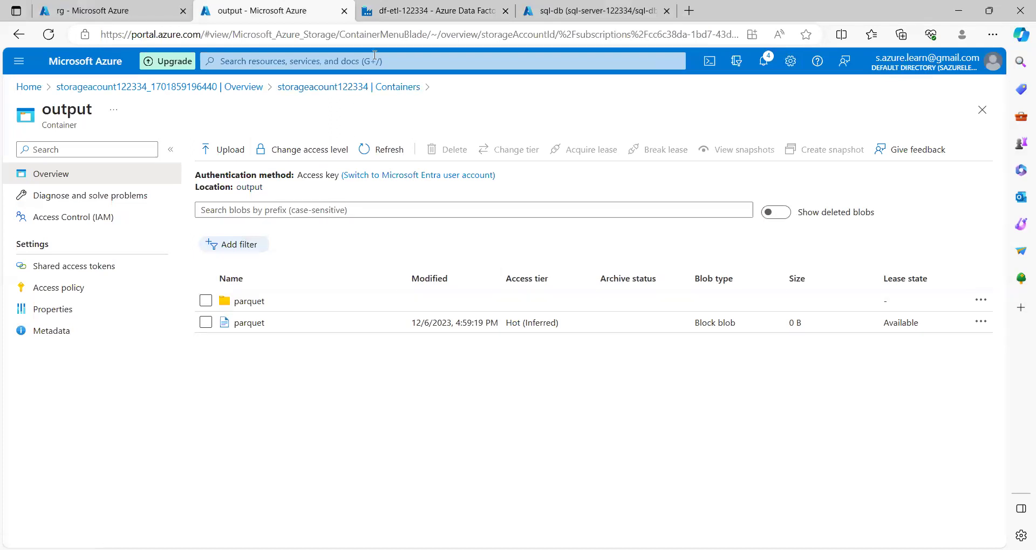
left_click(385, 13)
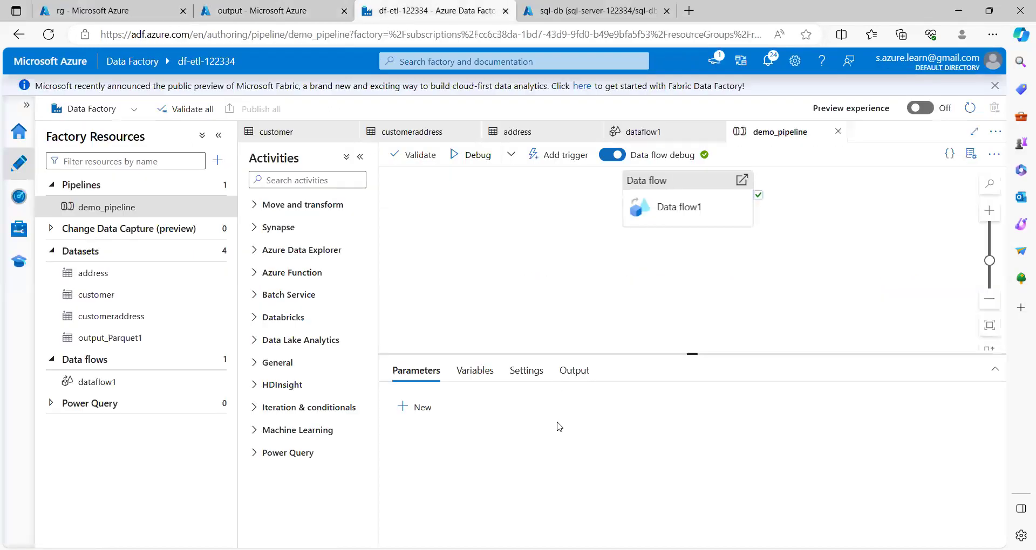
left_click(297, 18)
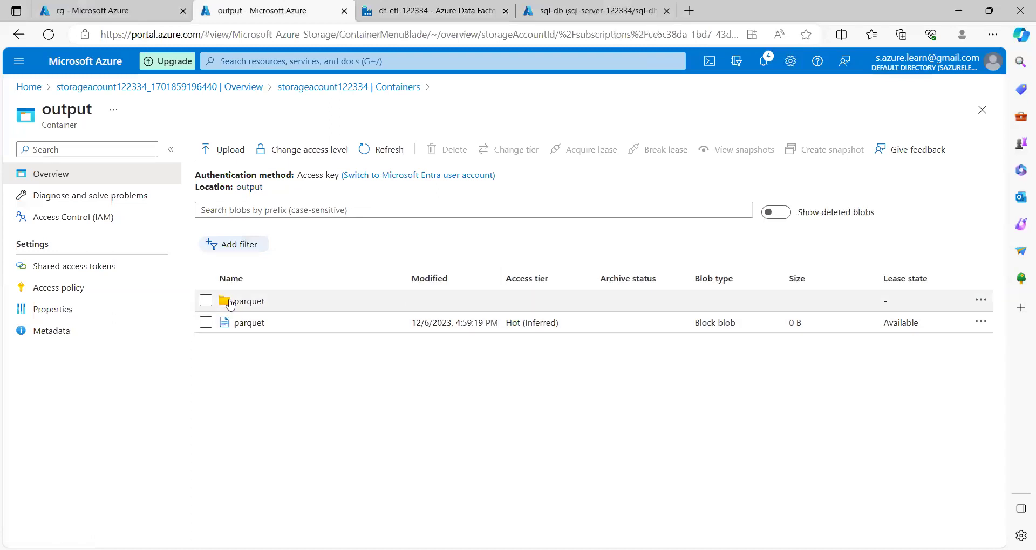
left_click(380, 12)
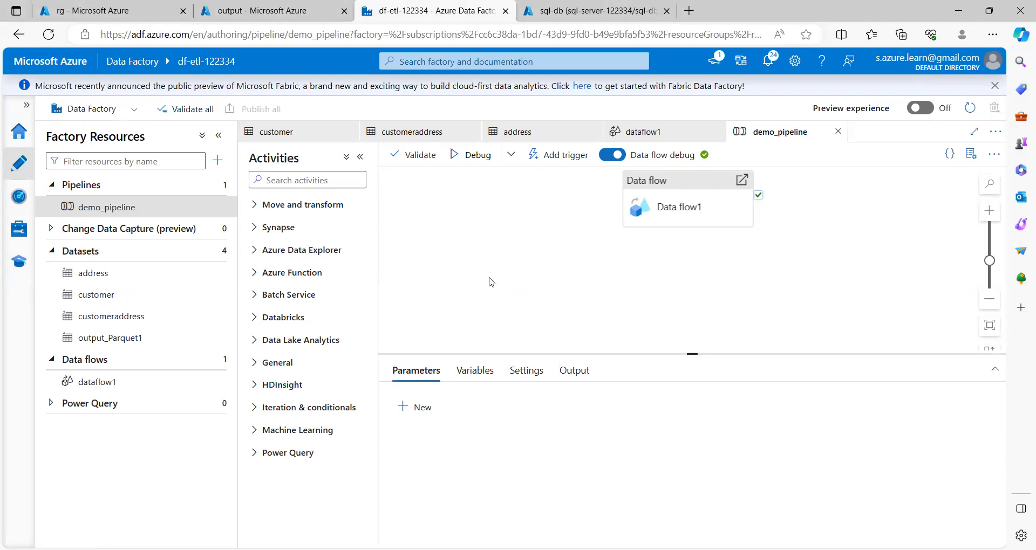
Reposition the Data flow1 activity on the canvas and add a Copy data activity beside it.
left_click_drag(671, 200, 540, 212)
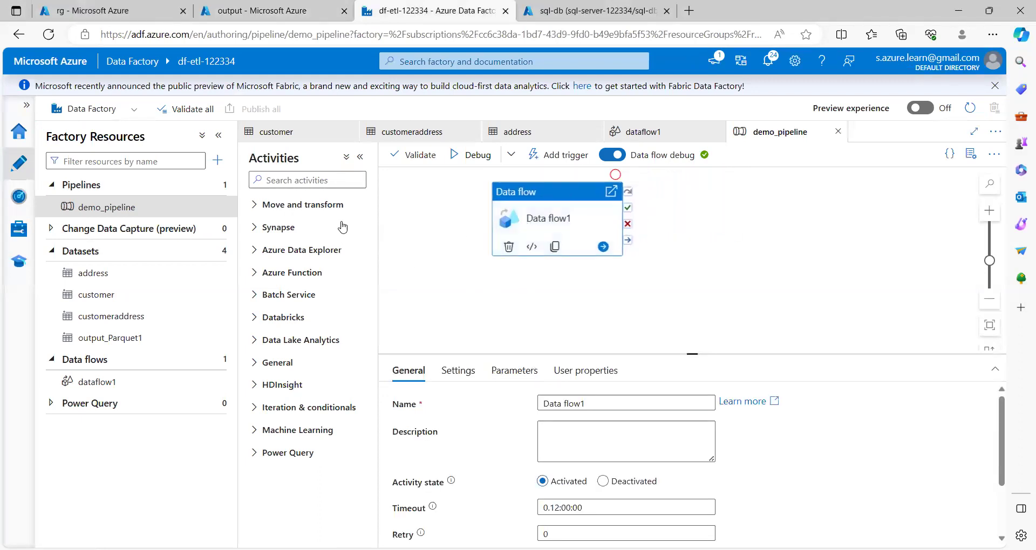
left_click(254, 208)
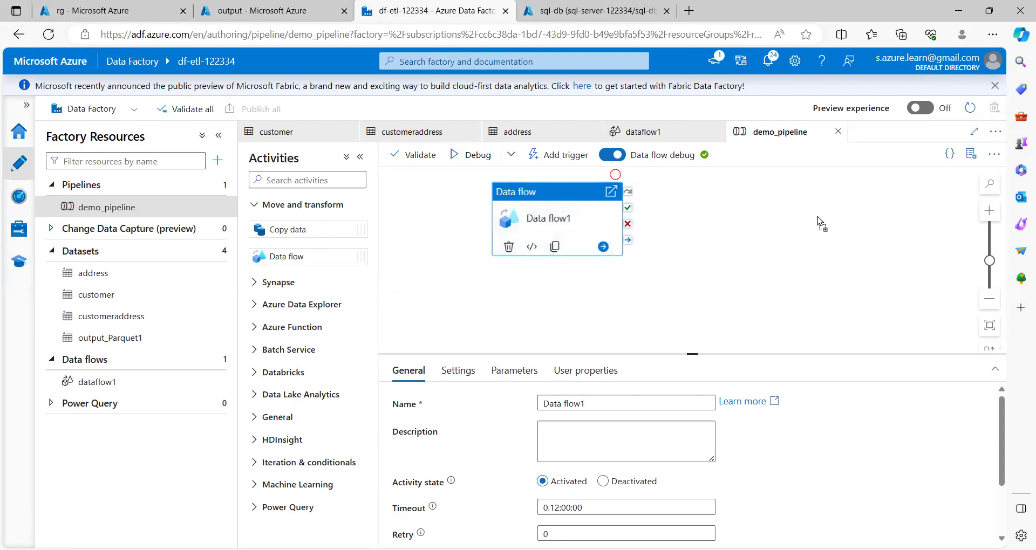
left_click_drag(817, 215, 818, 216)
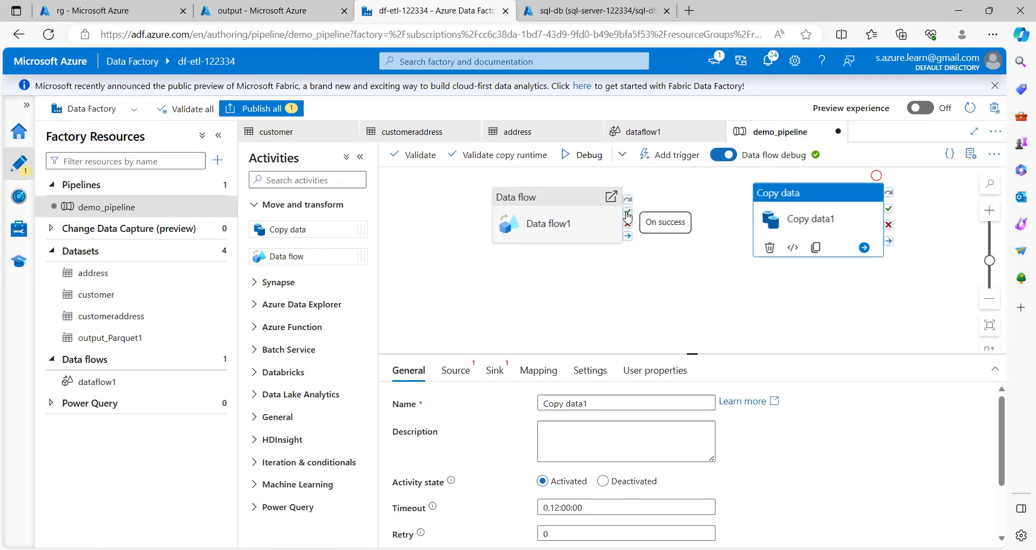
Connect Data flow1 to the Copy data activity with on-success, on-failure and on-completion dependencies.
left_click_drag(629, 214, 781, 216)
left_click(723, 227)
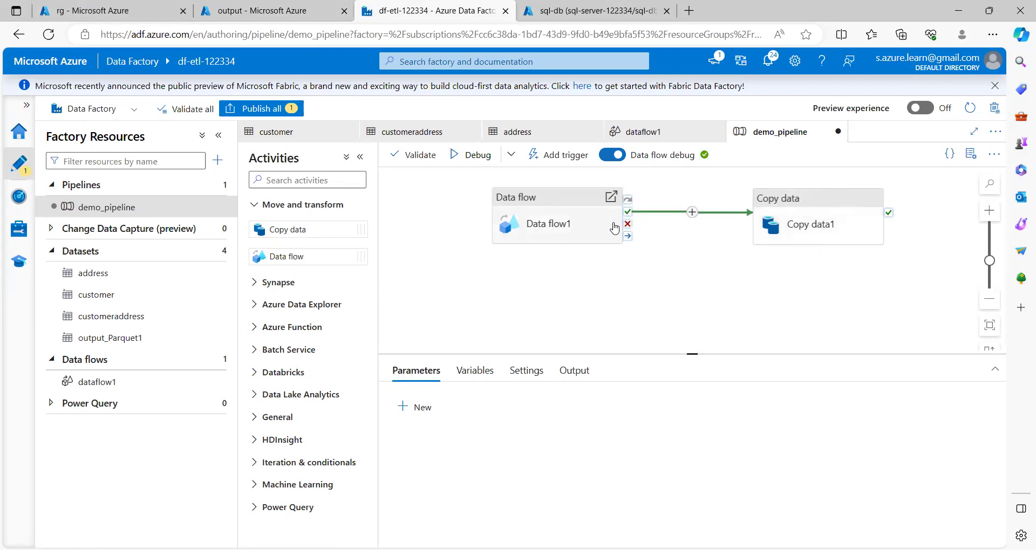
left_click_drag(628, 227, 769, 227)
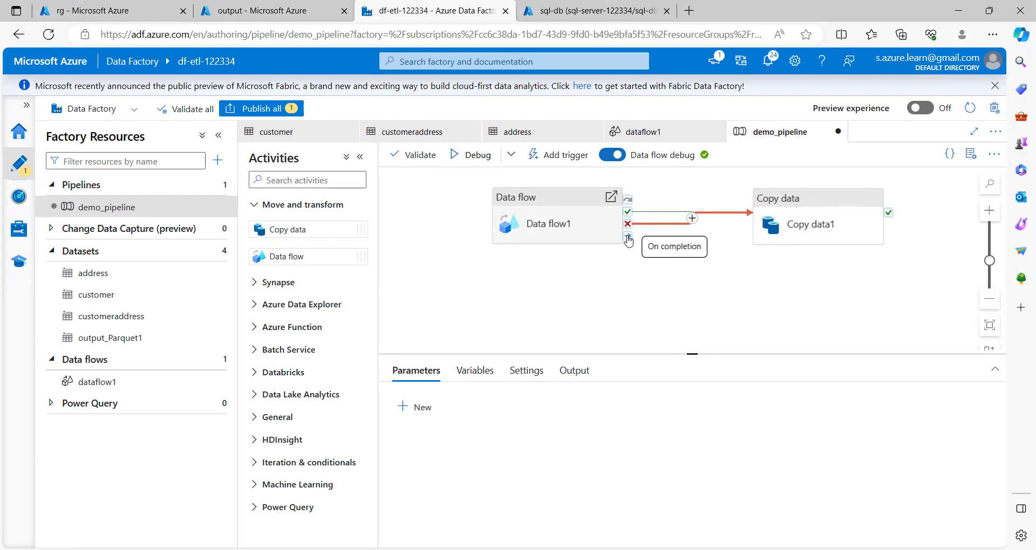
left_click_drag(629, 240, 754, 241)
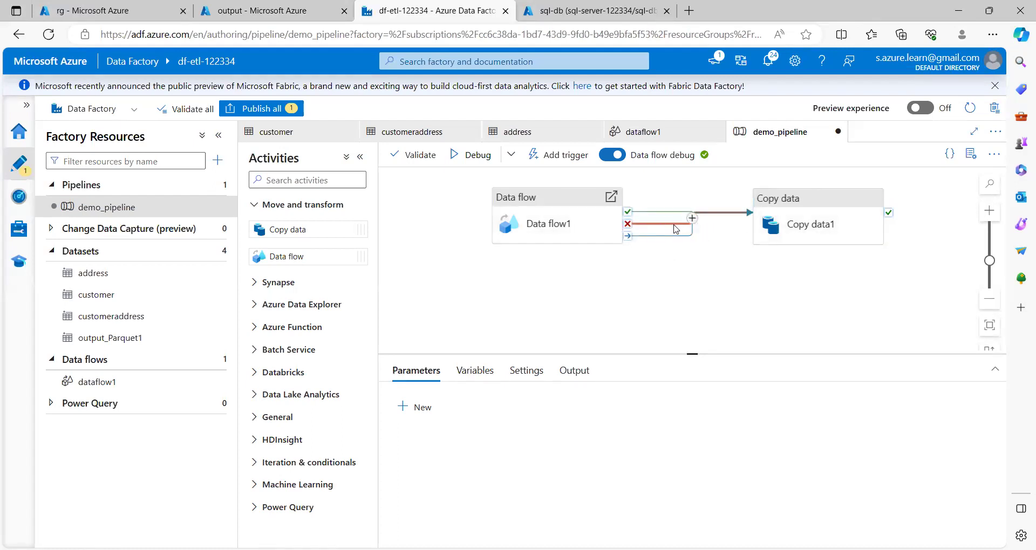
Delete the failure and success dependencies between Data flow1 and the Copy data activity.
key("Delete")
left_click(663, 216)
key("Delete")
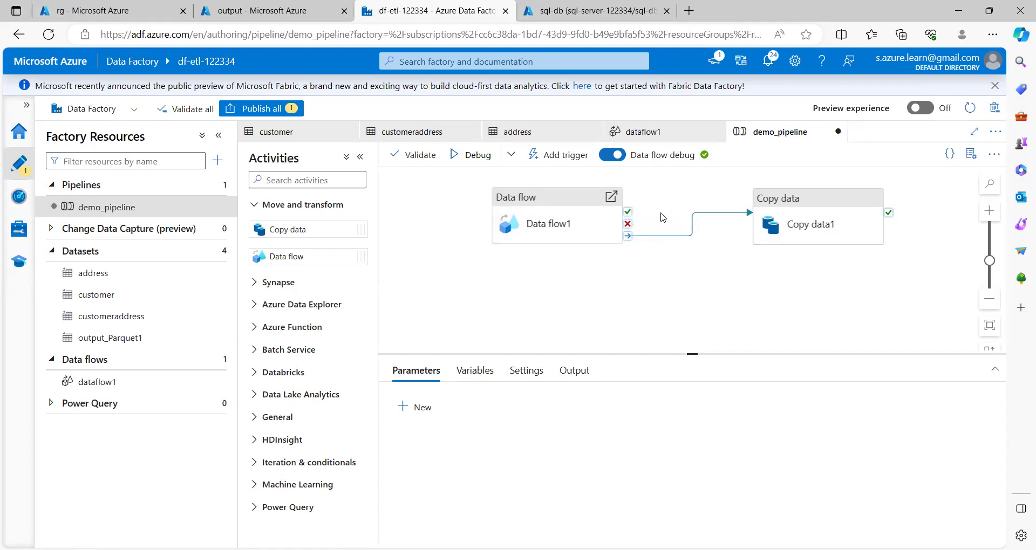
Set the Copy data activity's source dataset to output_Parquet1.
left_click(805, 222)
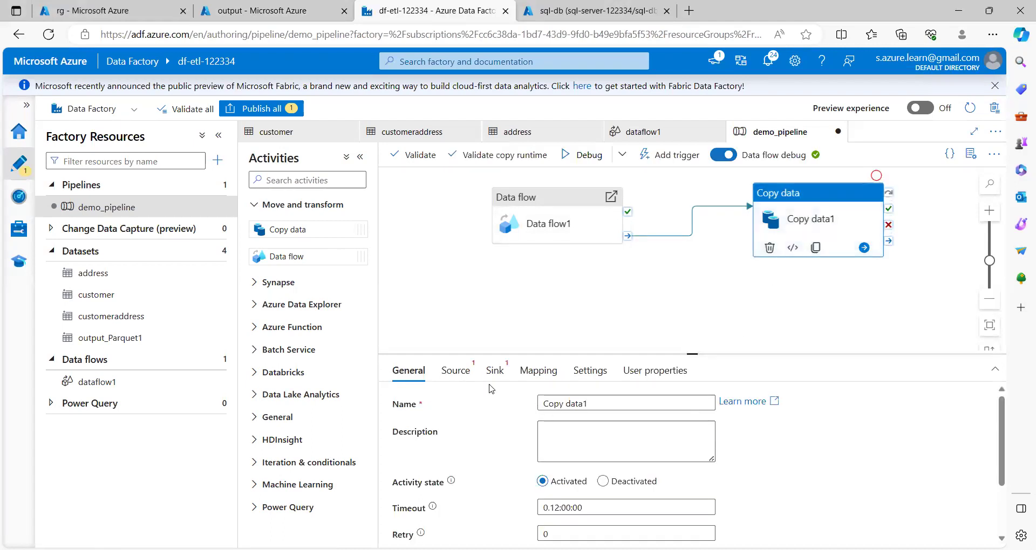
left_click(456, 372)
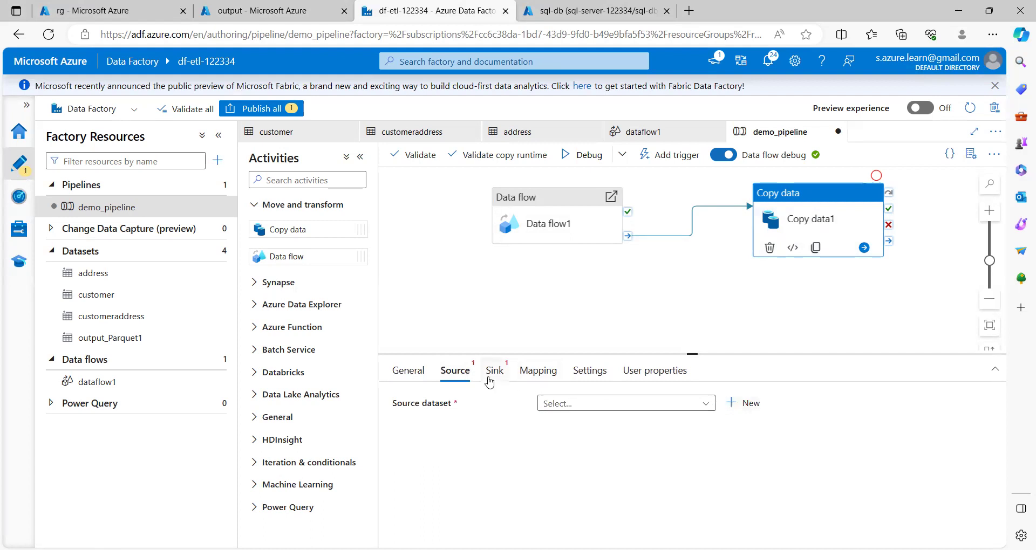
left_click(701, 410)
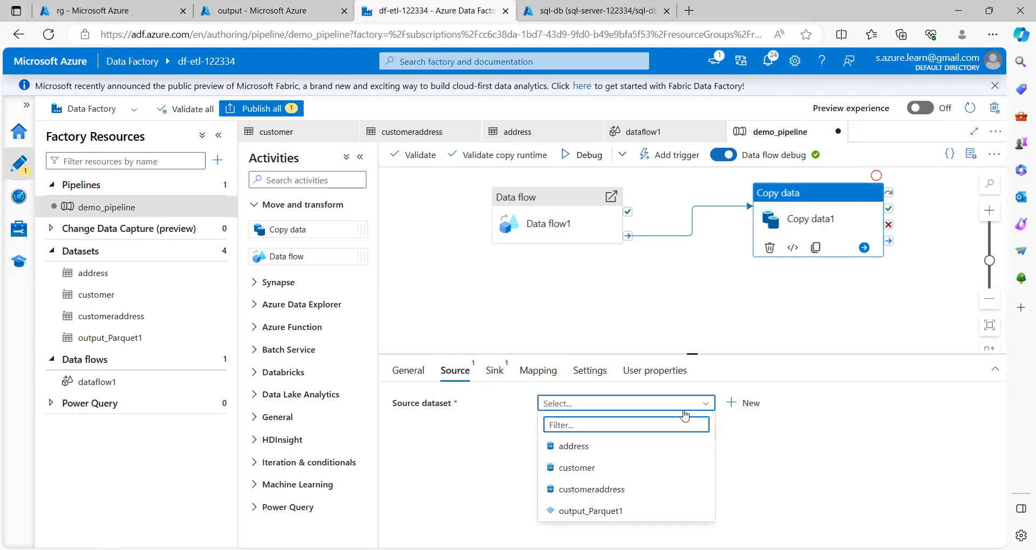
left_click(609, 513)
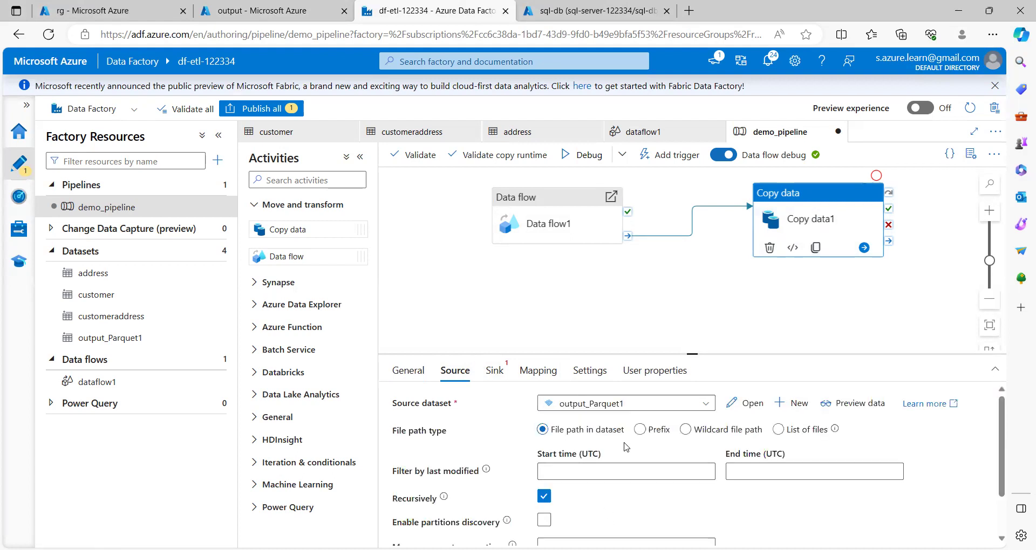
Use a wildcard file path for the source with the folder parquet, checking the folder name in the output container.
left_click(686, 430)
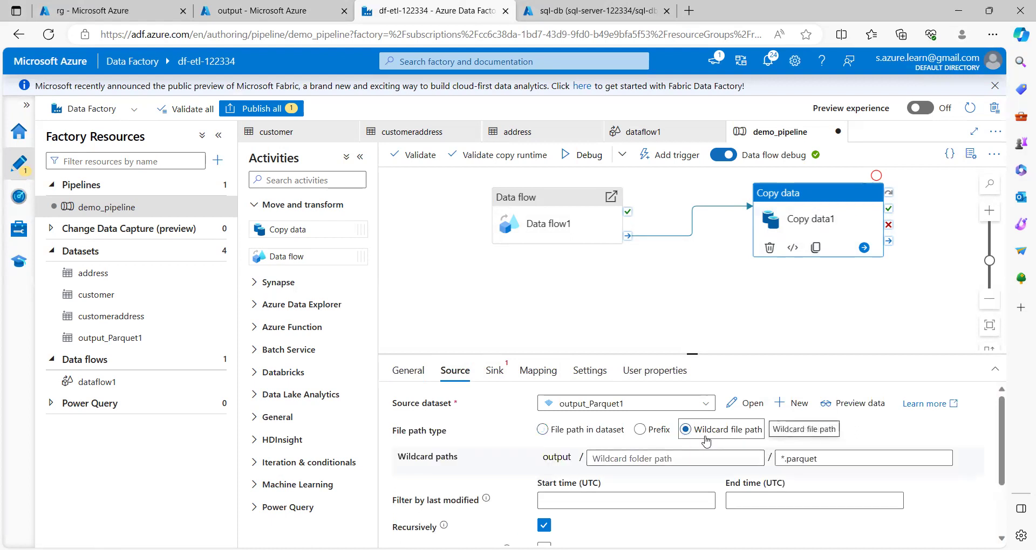
left_click(664, 460)
type("parquet")
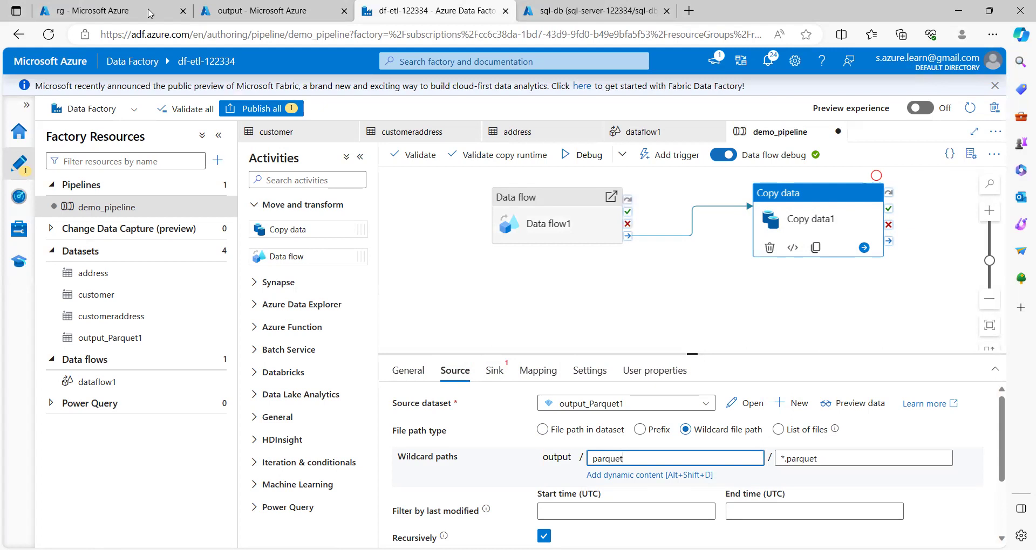
left_click(218, 13)
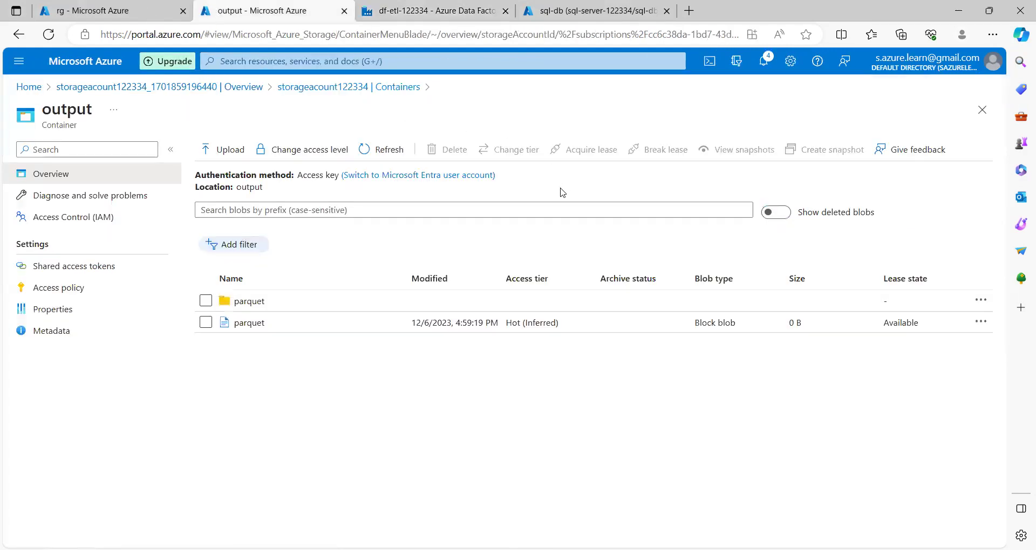
key("ctrl+Tab")
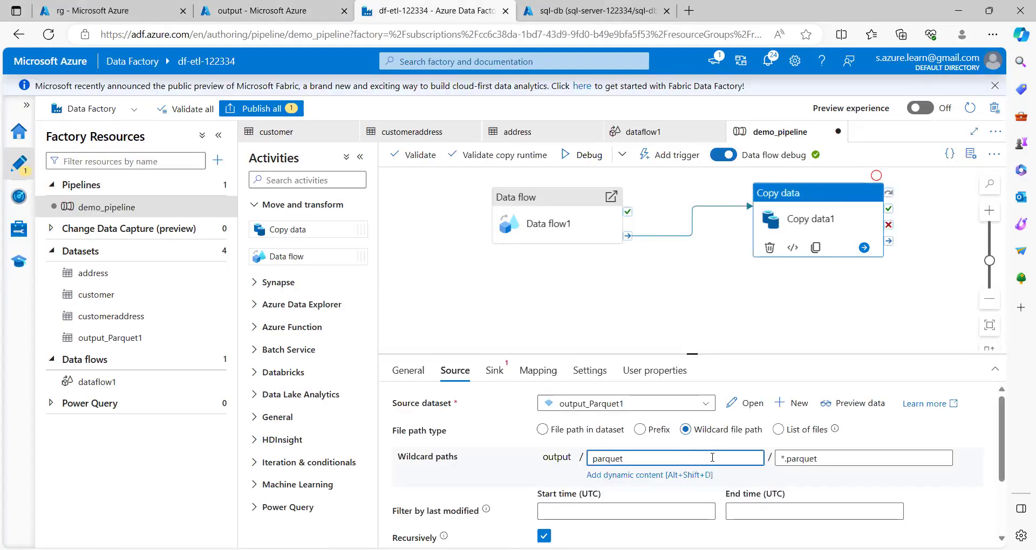
scroll(777, 475, "down", 1)
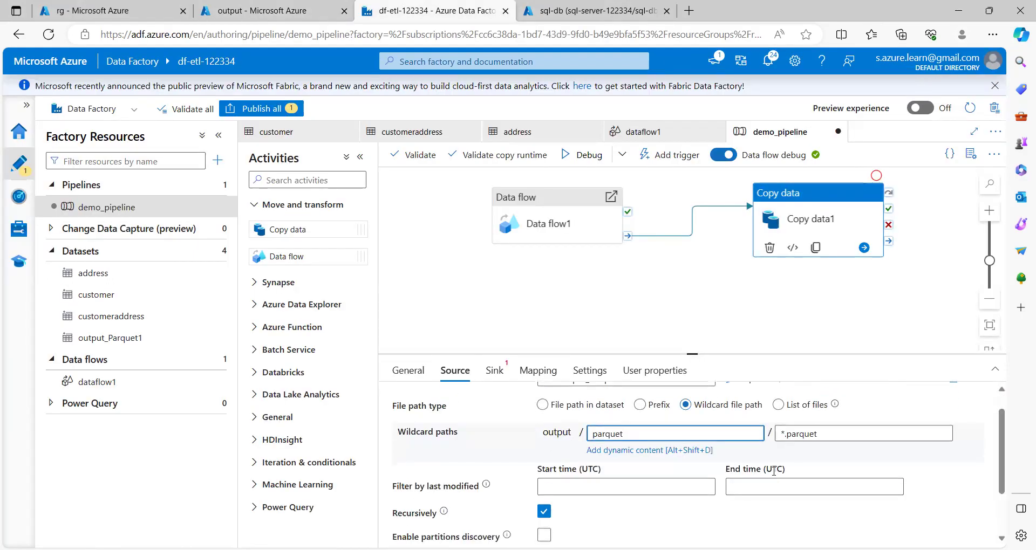
scroll(774, 471, "up", 1)
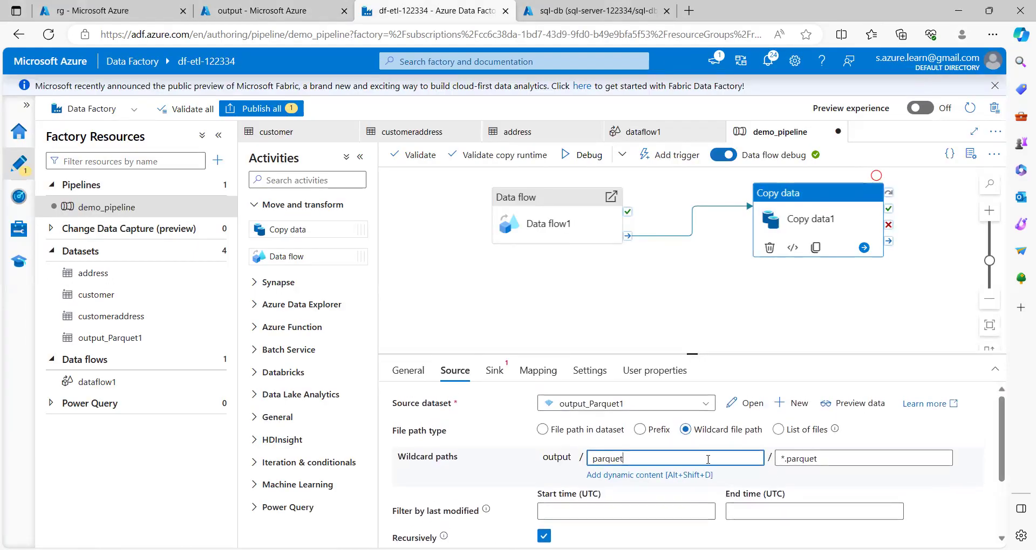
Start a new sink dataset on Azure Blob Storage in DelimitedText format for the Copy data activity.
left_click(495, 372)
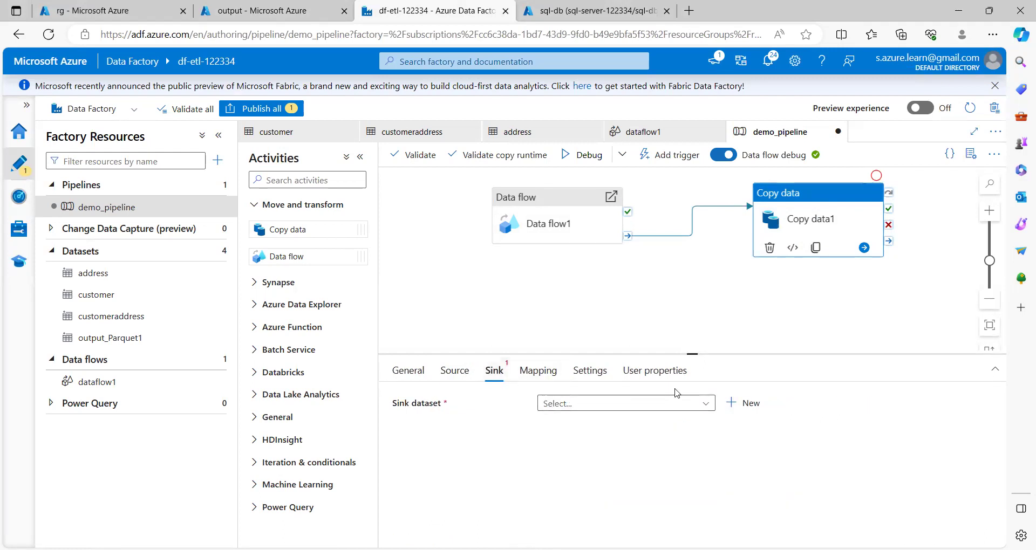
left_click(746, 403)
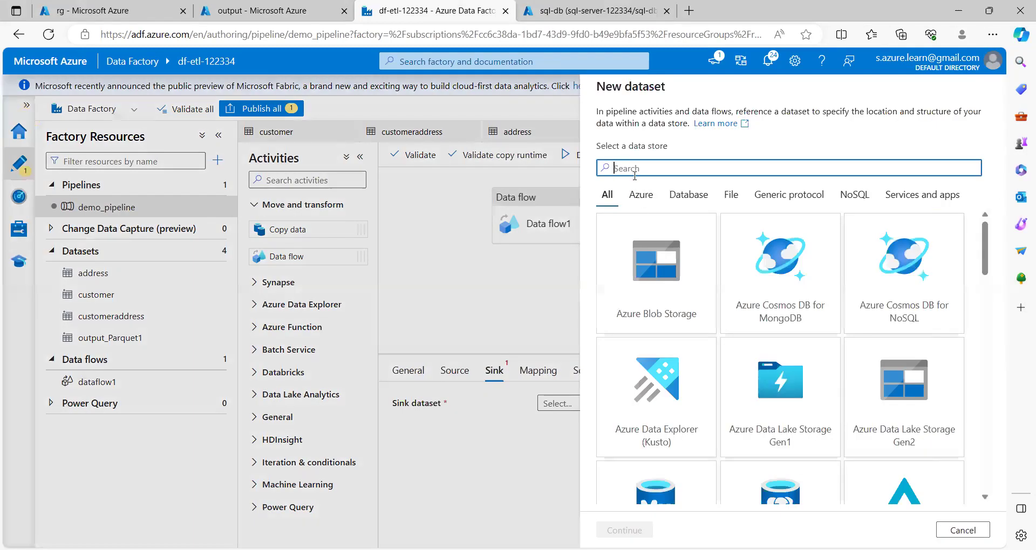
type("blob")
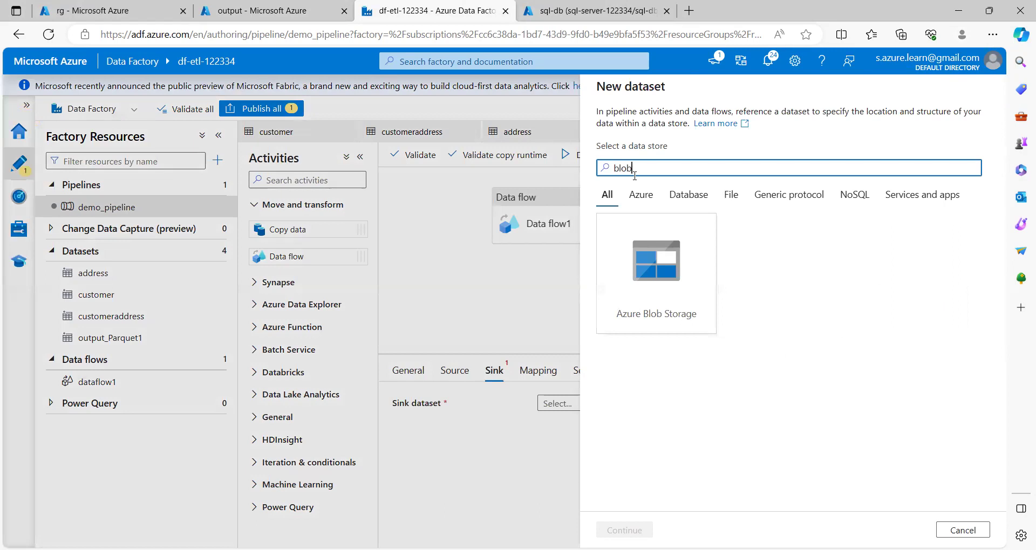
left_click(688, 279)
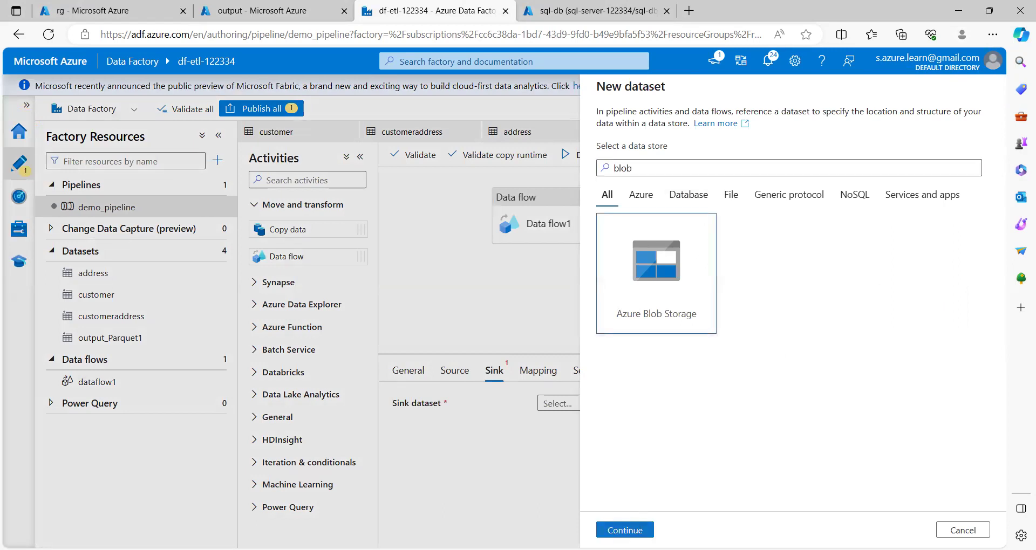
left_click(624, 531)
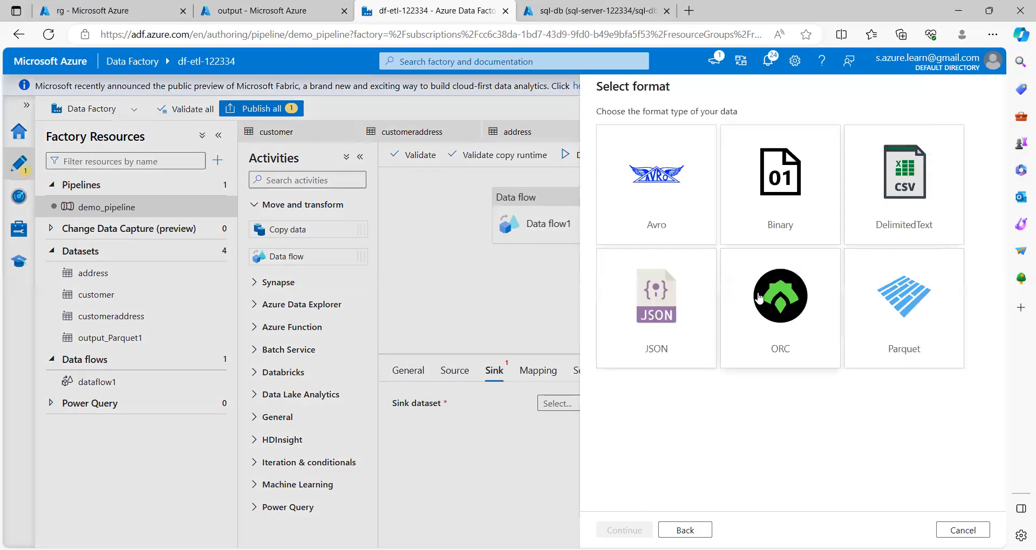
left_click(894, 202)
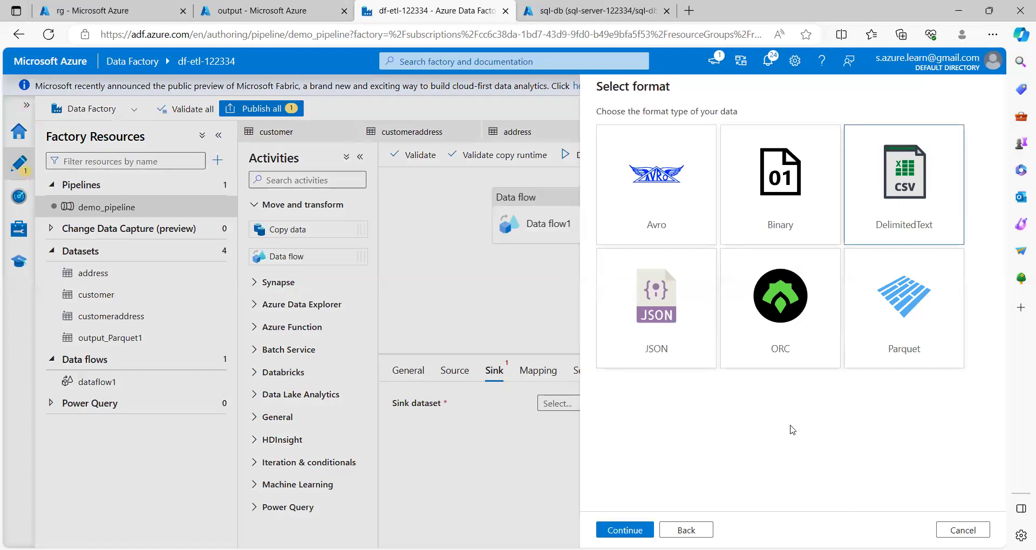
left_click(645, 529)
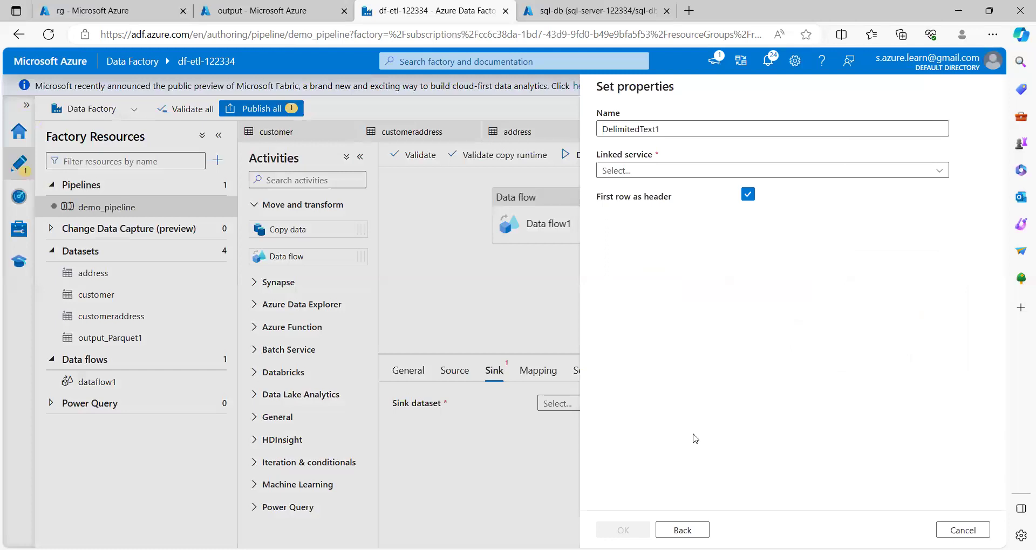
Name the new dataset csv and select AzureBlobStorage as its linked service.
left_click(636, 129)
key("ctrl+a")
type("csv")
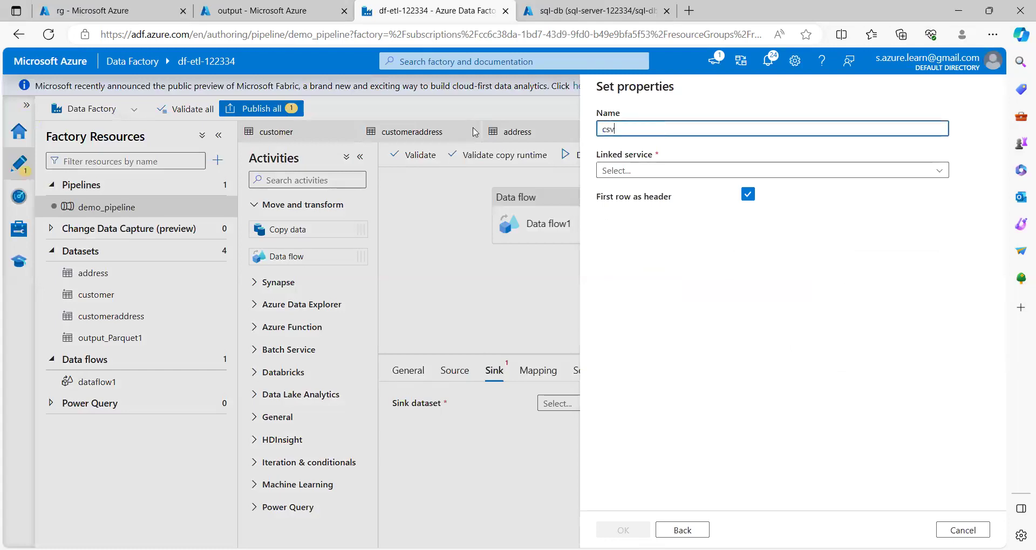
left_click(626, 172)
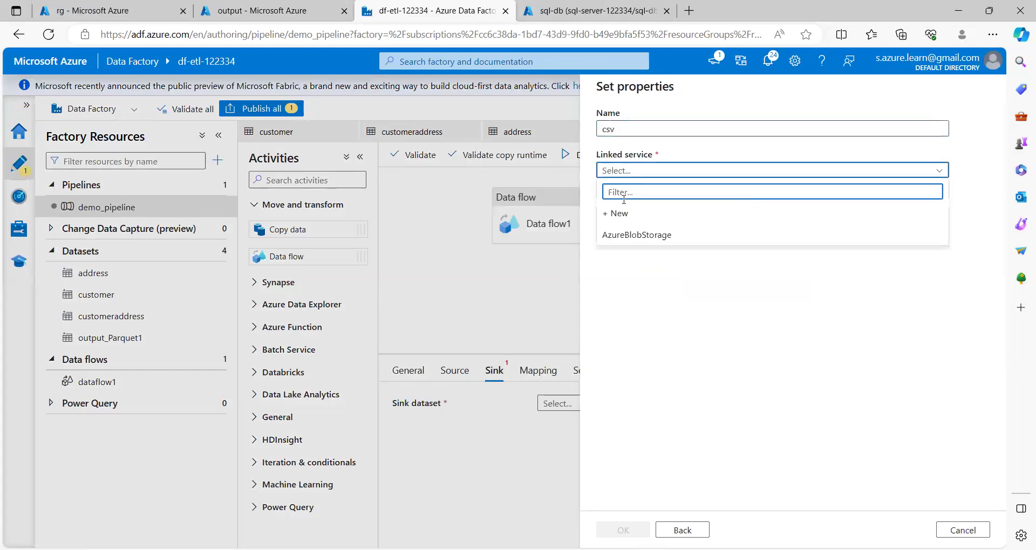
left_click(625, 236)
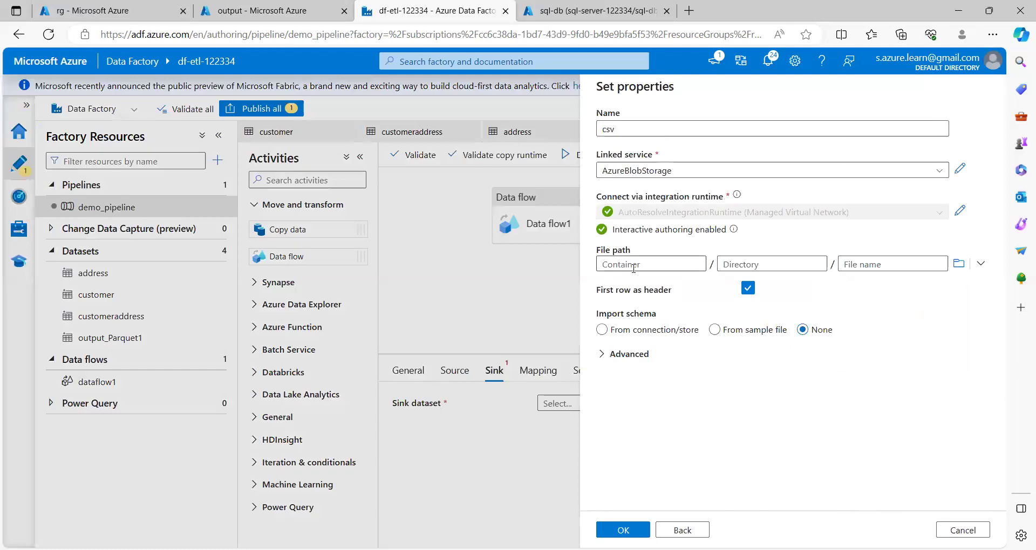
Set the dataset's file path to the container output and the directory csv.
left_click(639, 266)
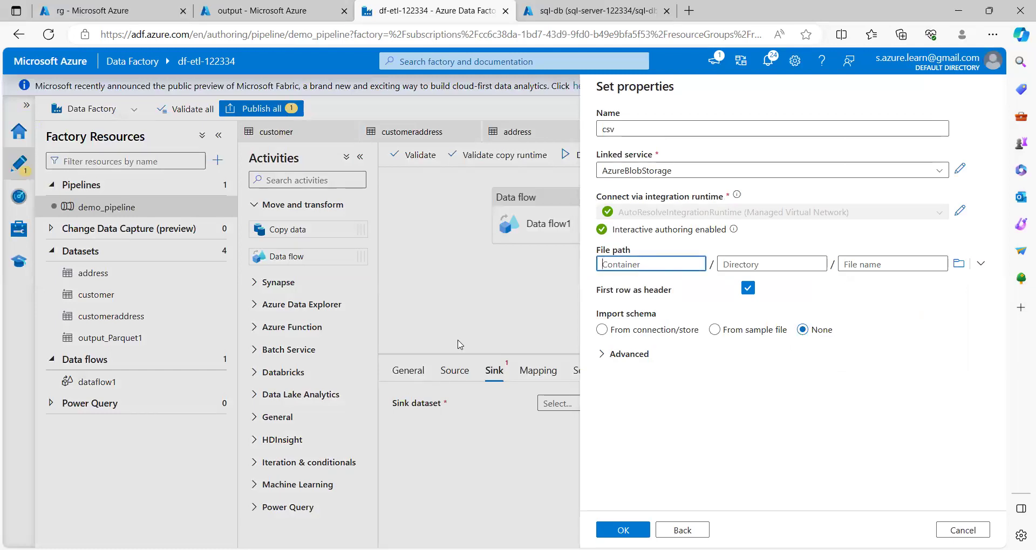
type("output")
key("Tab")
type("cs")
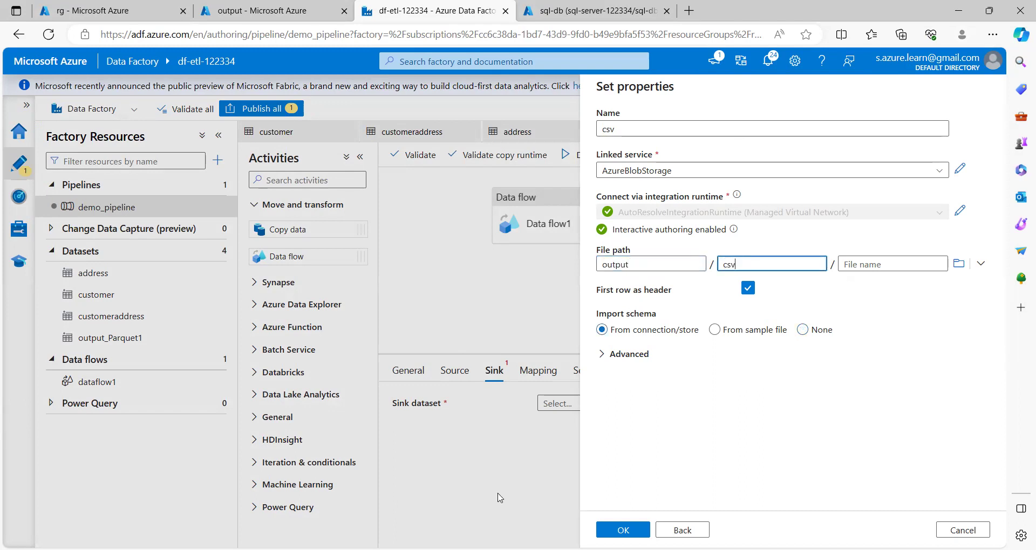
Set the csv dataset's schema import to None, check the output container in the Azure portal, and create the dataset.
left_click(803, 330)
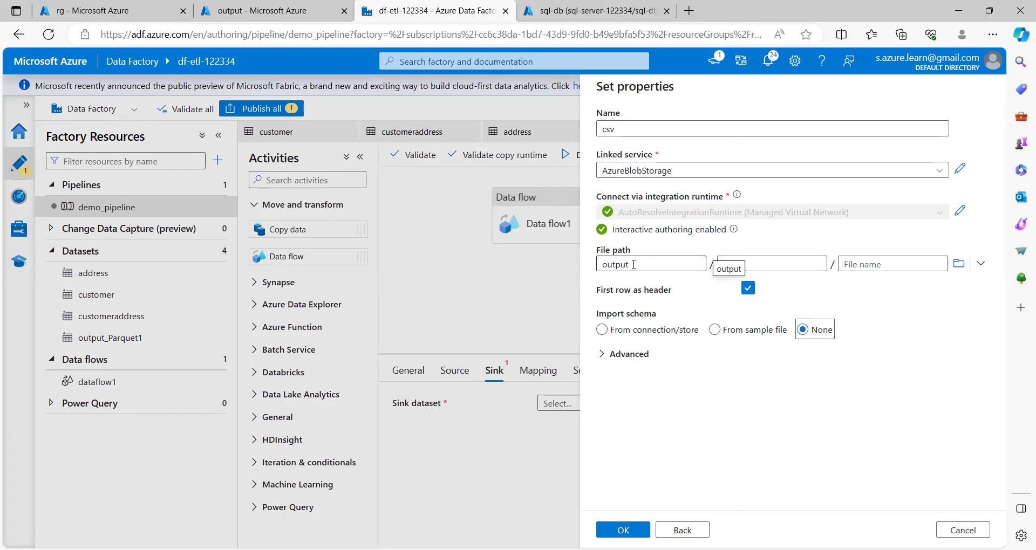
double_click(634, 265)
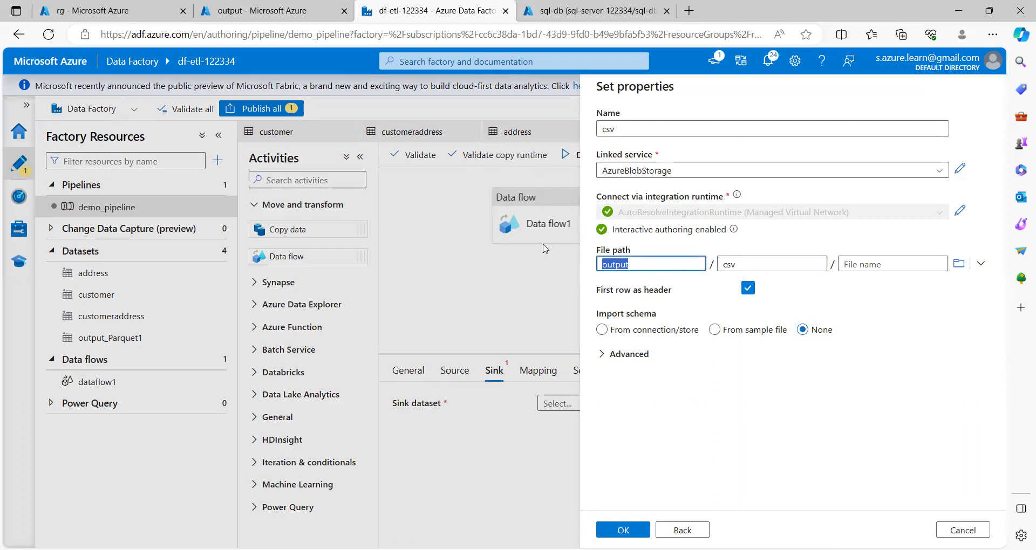
left_click(295, 20)
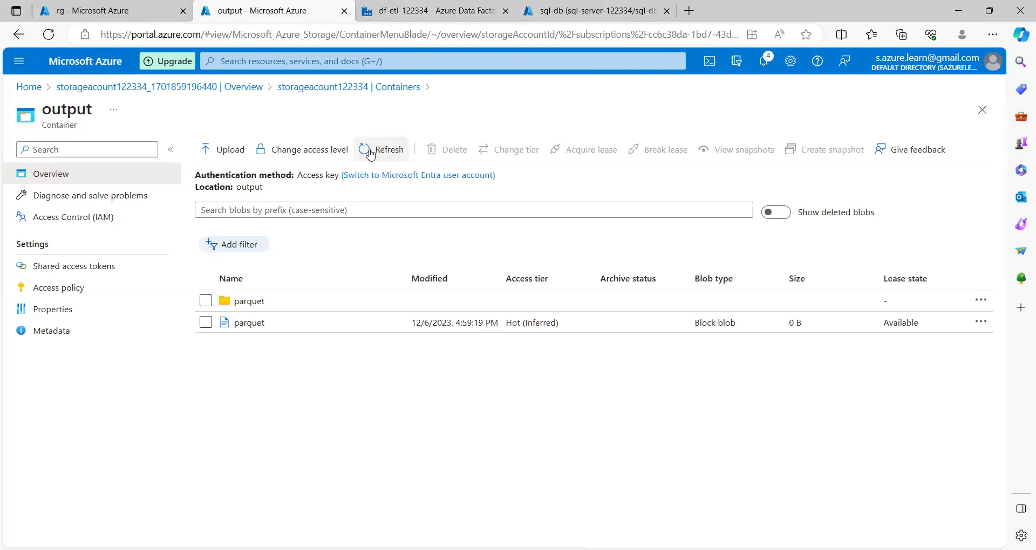
key("ctrl+Tab")
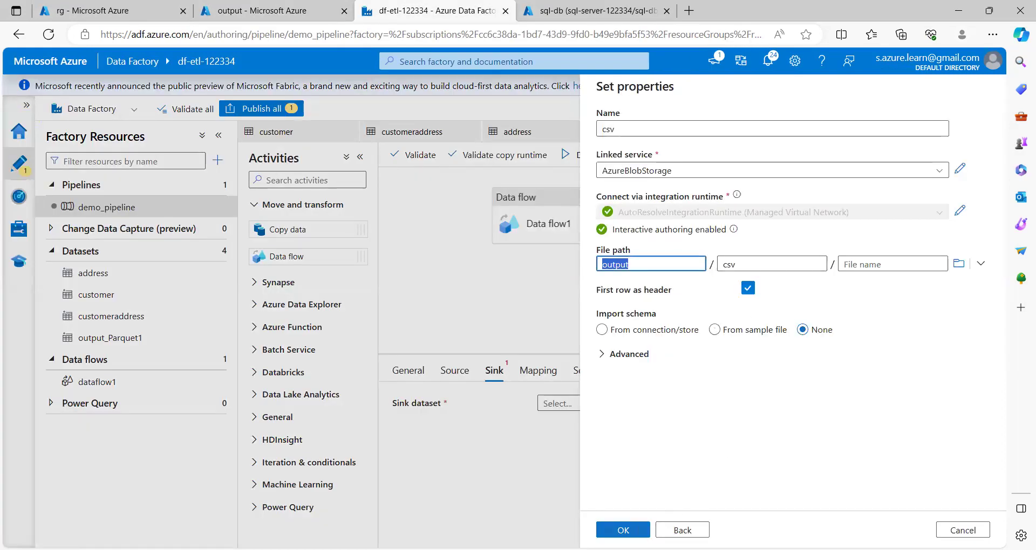
left_click(641, 531)
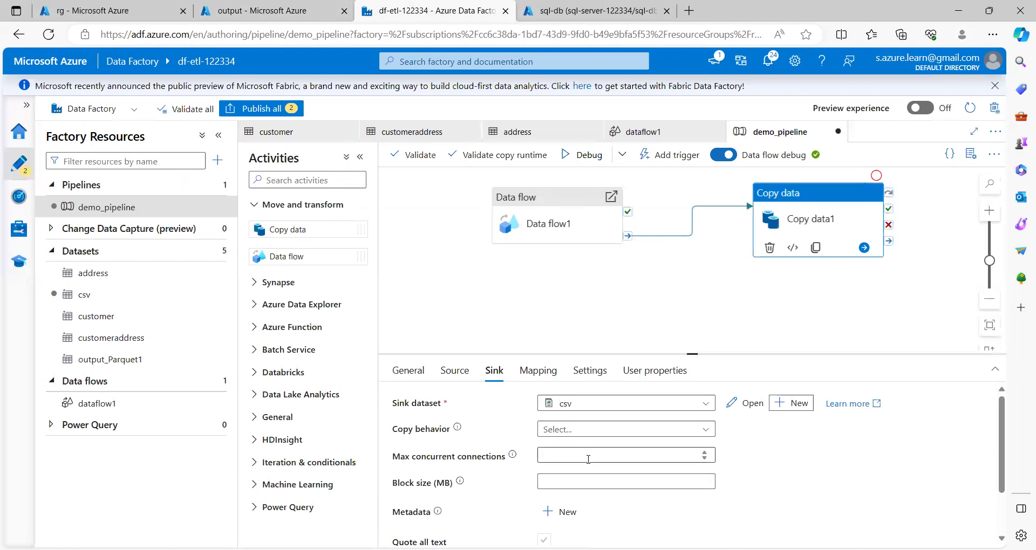
Check the part files in the output container's parquet folder and return to the pipeline in Data Factory.
left_click(214, 11)
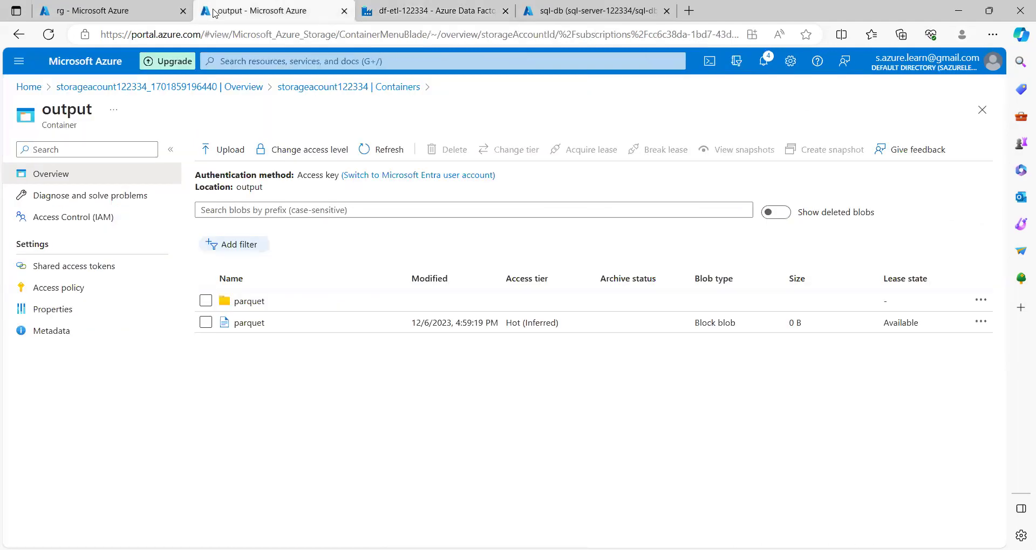
left_click(246, 306)
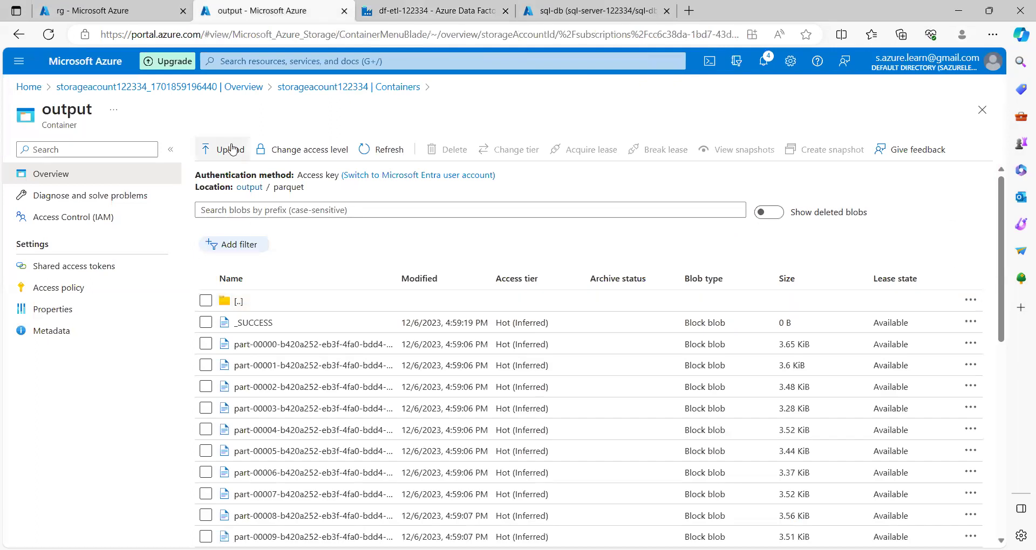
key("ctrl+Tab")
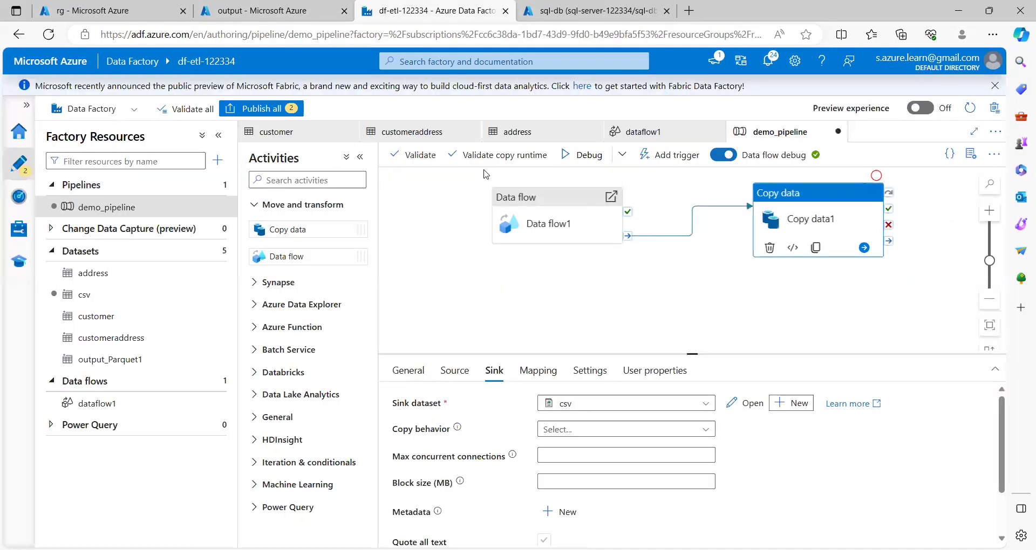
Validate demo_pipeline and publish all pending changes, including the new csv dataset.
left_click(414, 156)
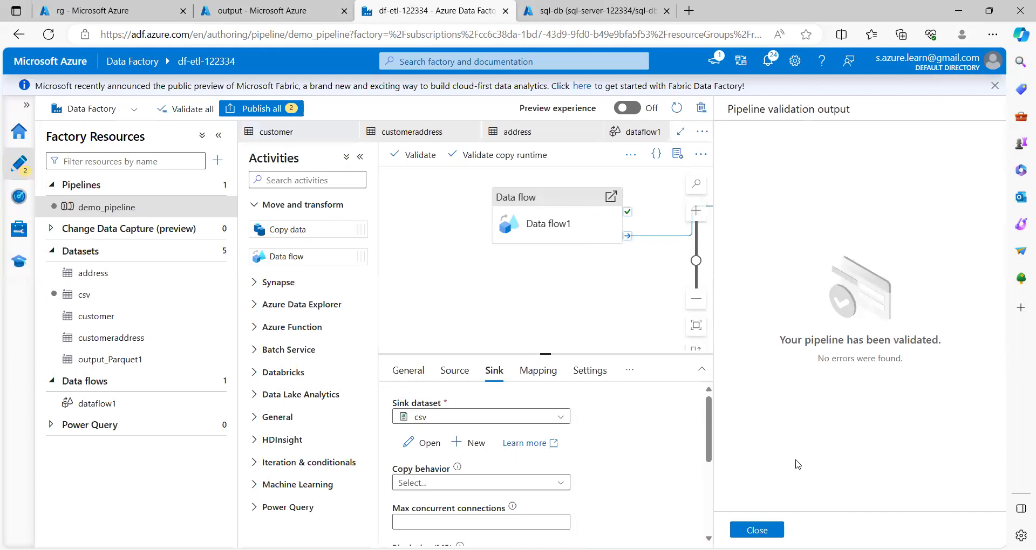
left_click(776, 531)
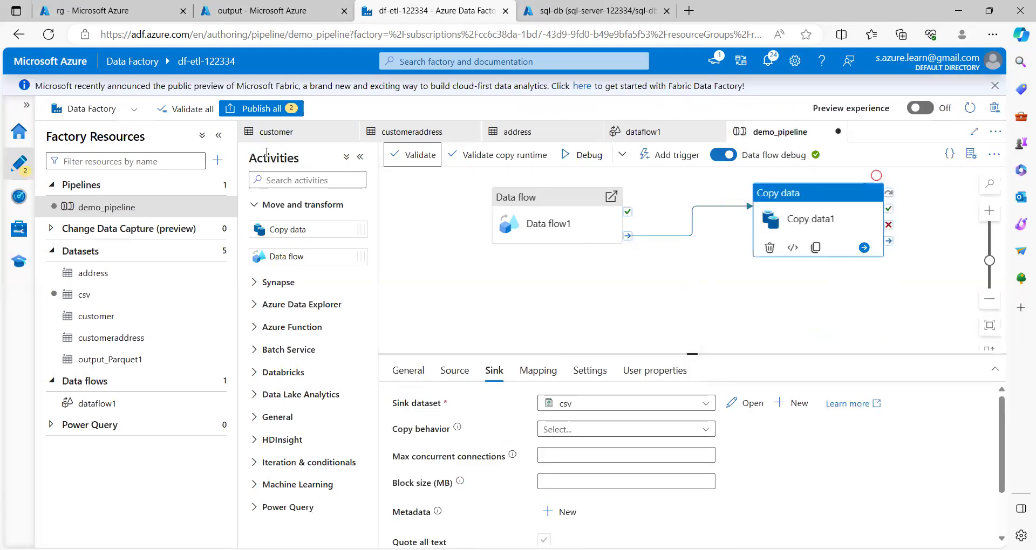
left_click(266, 108)
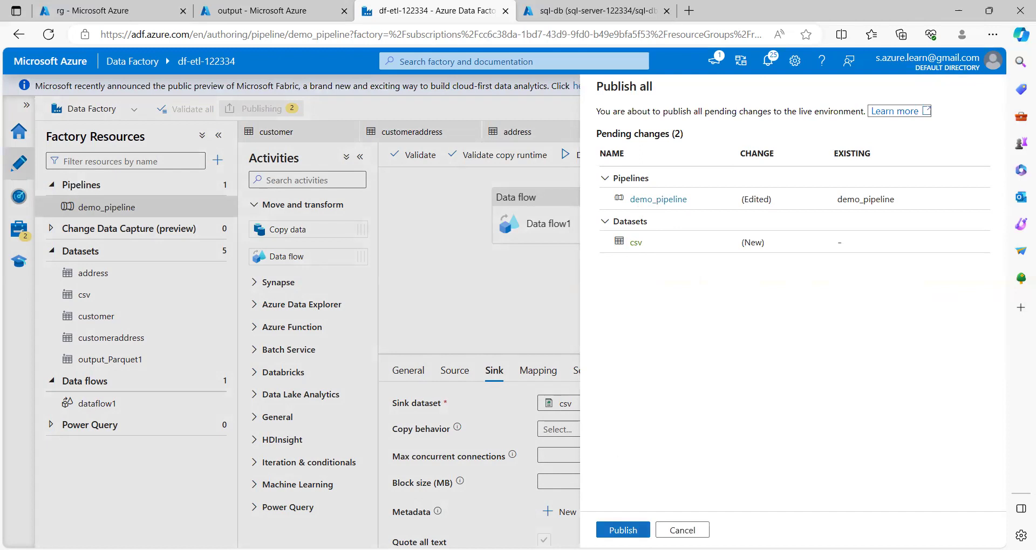
left_click(622, 526)
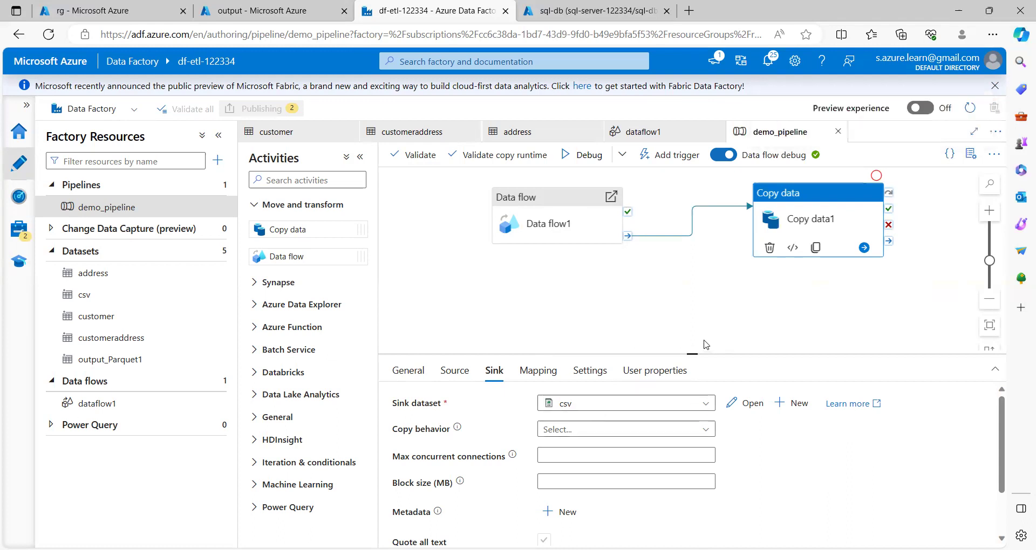
Trigger an immediate run of demo_pipeline using the last published configuration.
left_click(680, 157)
left_click(675, 178)
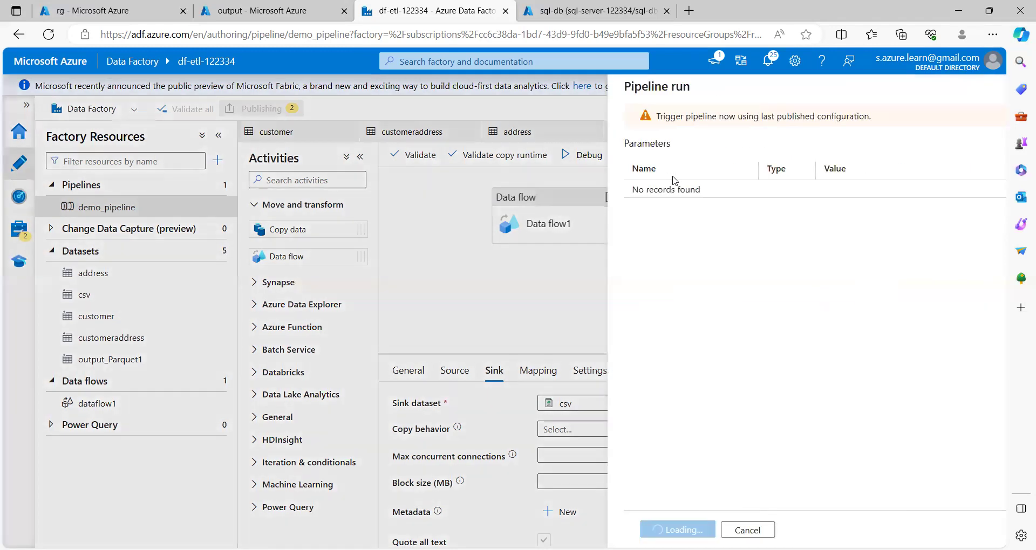
left_click(645, 526)
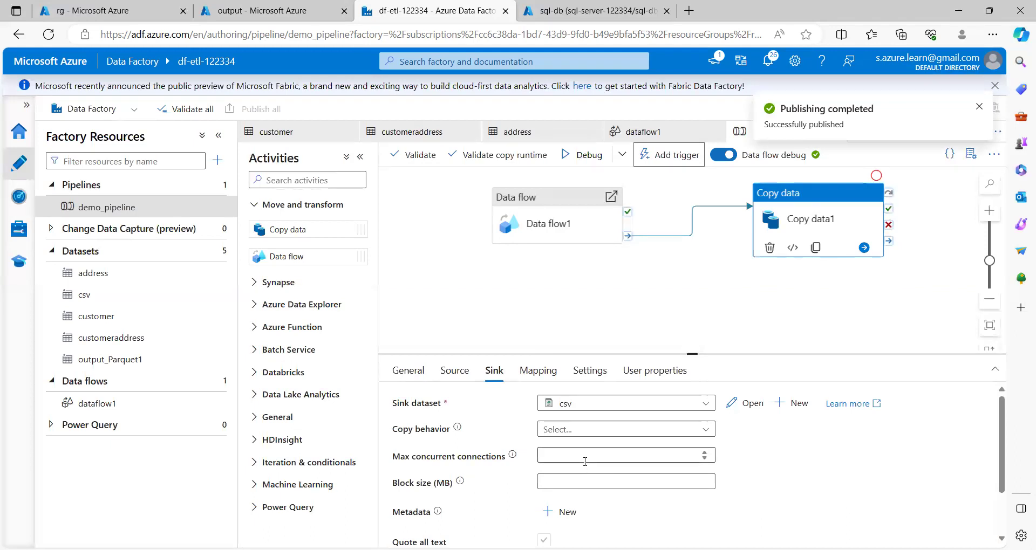
Refresh the list of monitored pipeline runs and open the activity runs of the newest demo_pipeline run.
left_click(18, 197)
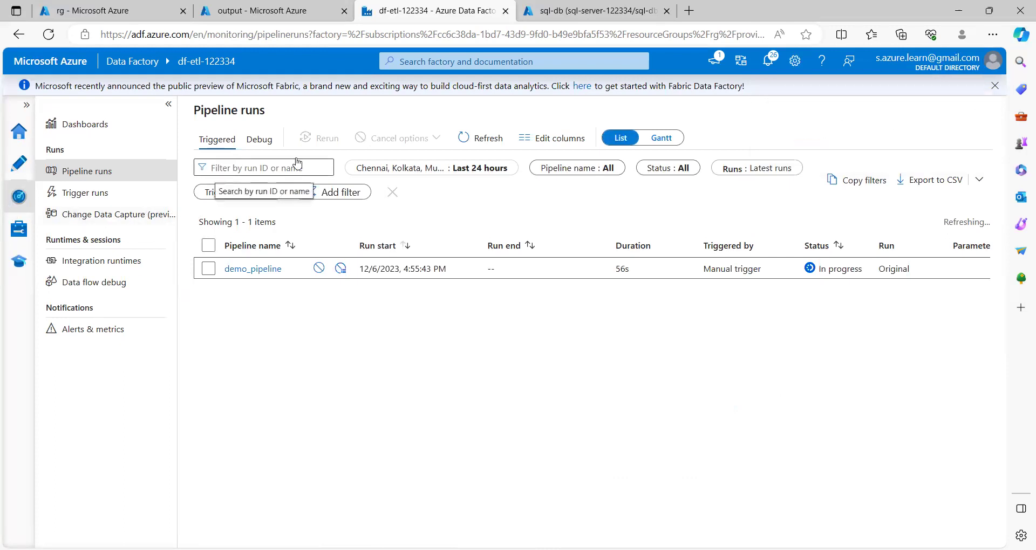
left_click(493, 141)
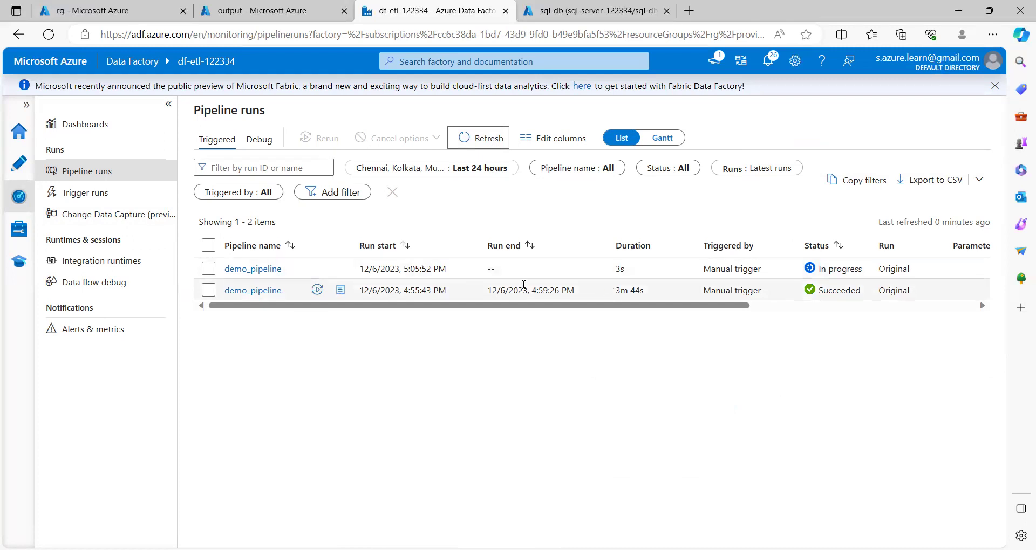
left_click(251, 270)
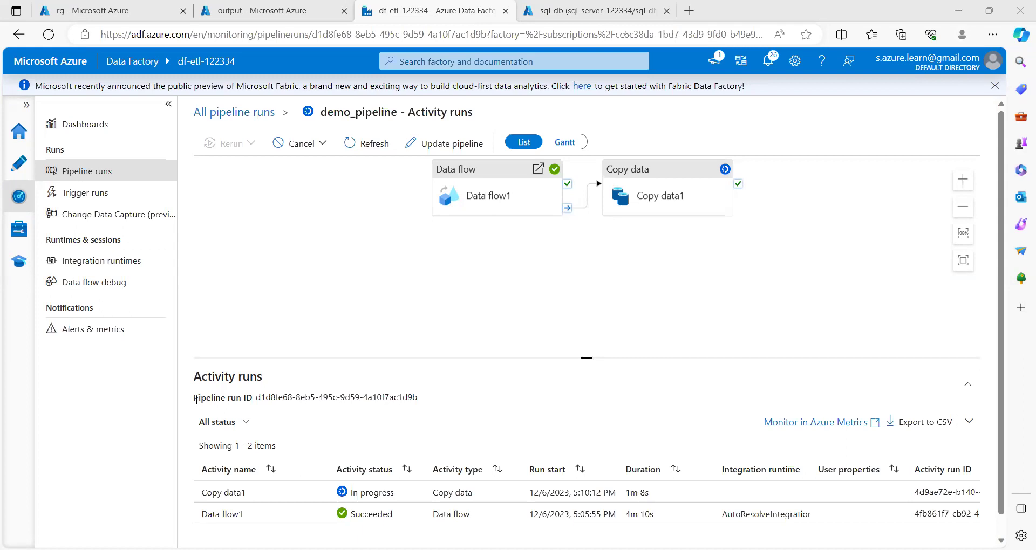
Examine the pipeline run ID and the activity run IDs of Data flow1 and Copy data1.
left_click_drag(291, 404, 412, 404)
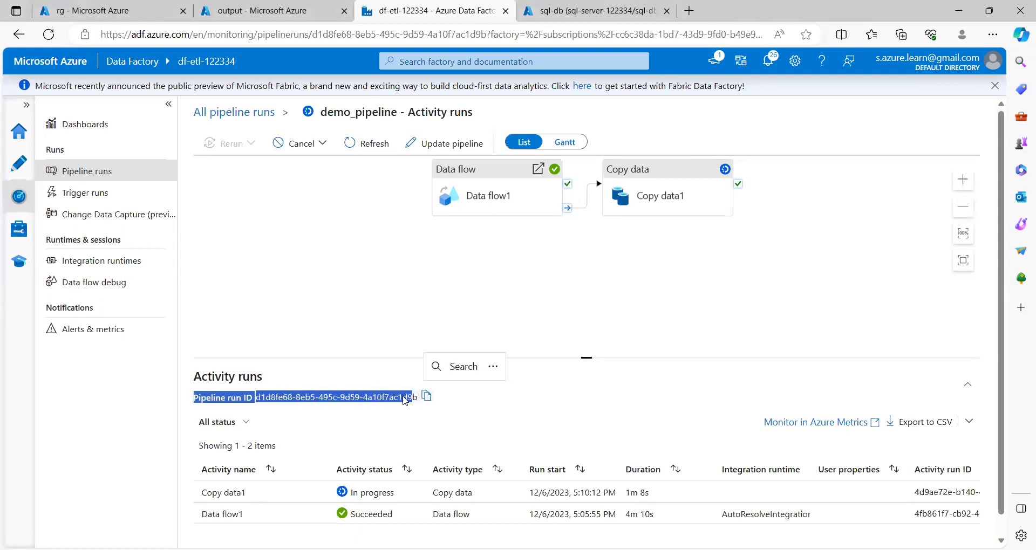
left_click(364, 404)
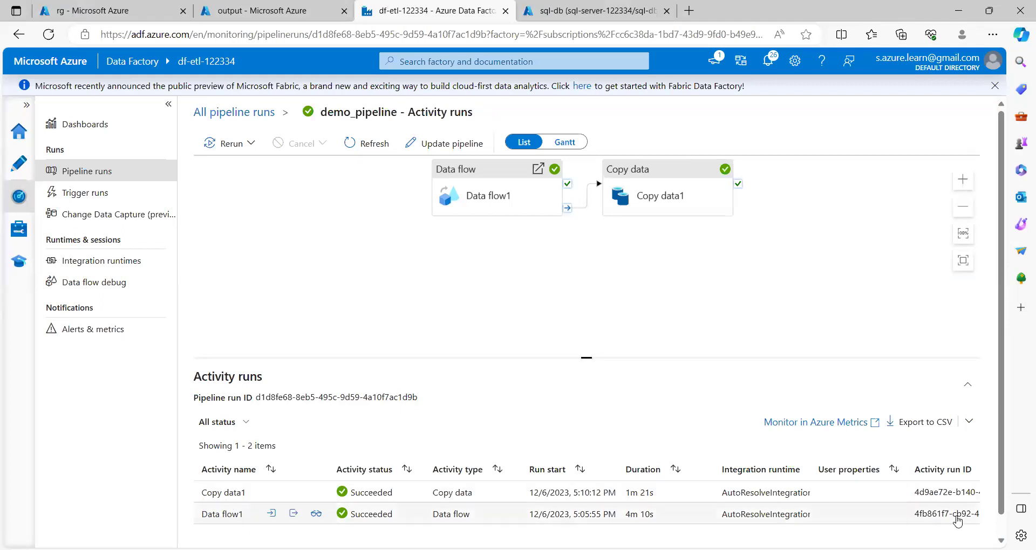
double_click(930, 520)
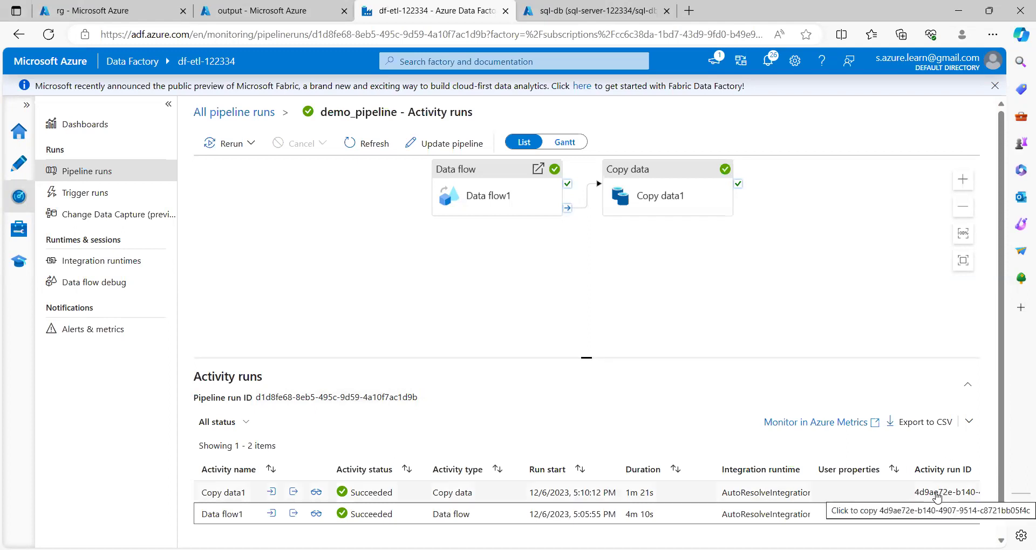
double_click(931, 514)
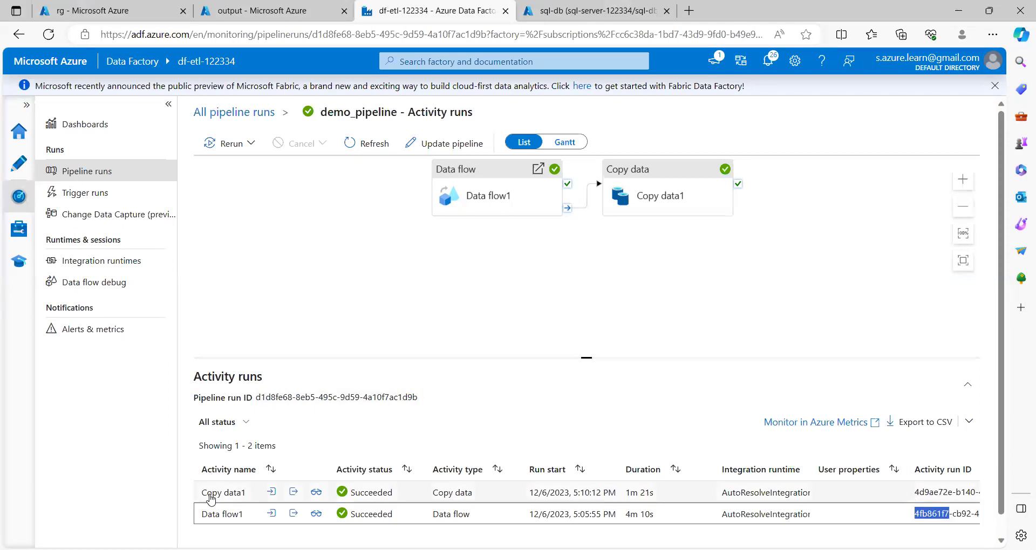
In the Azure portal's output container, open the first part-00000 file of the csv folder for viewing.
left_click(262, 11)
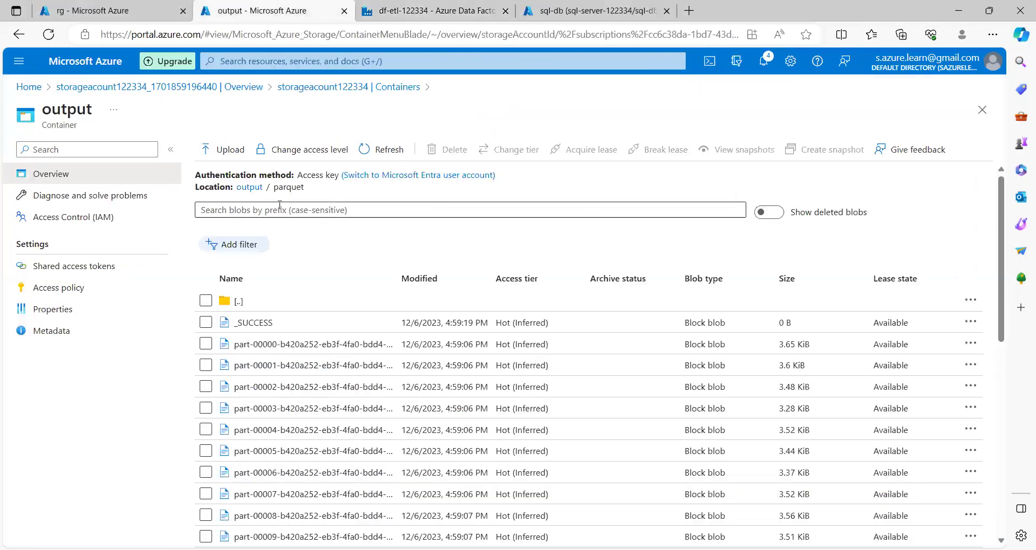
left_click(252, 190)
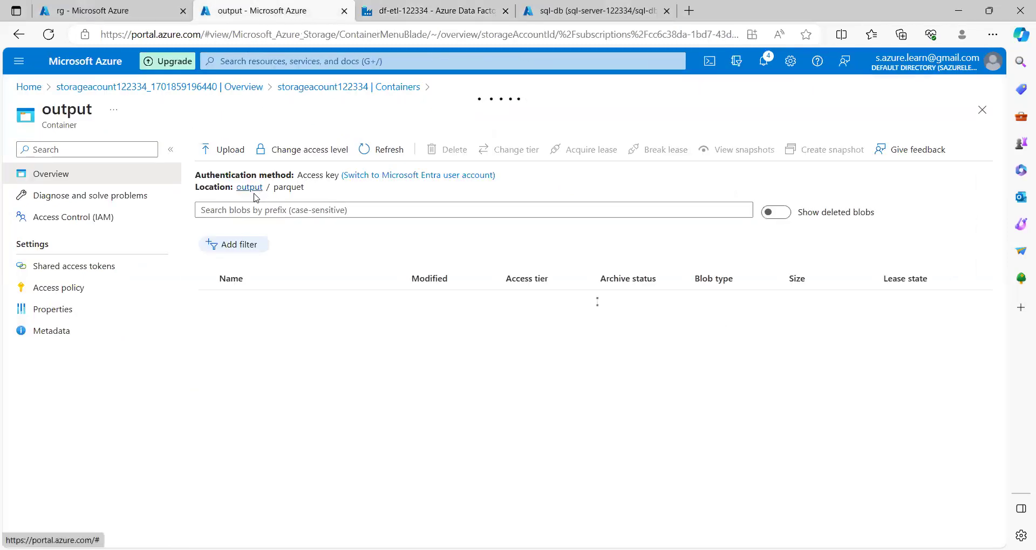
left_click(241, 303)
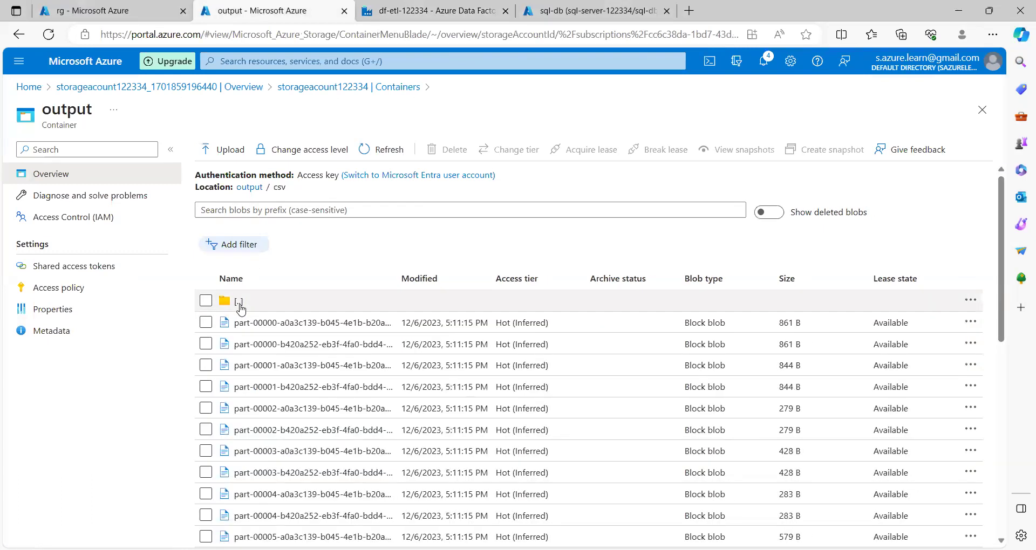
right_click(328, 324)
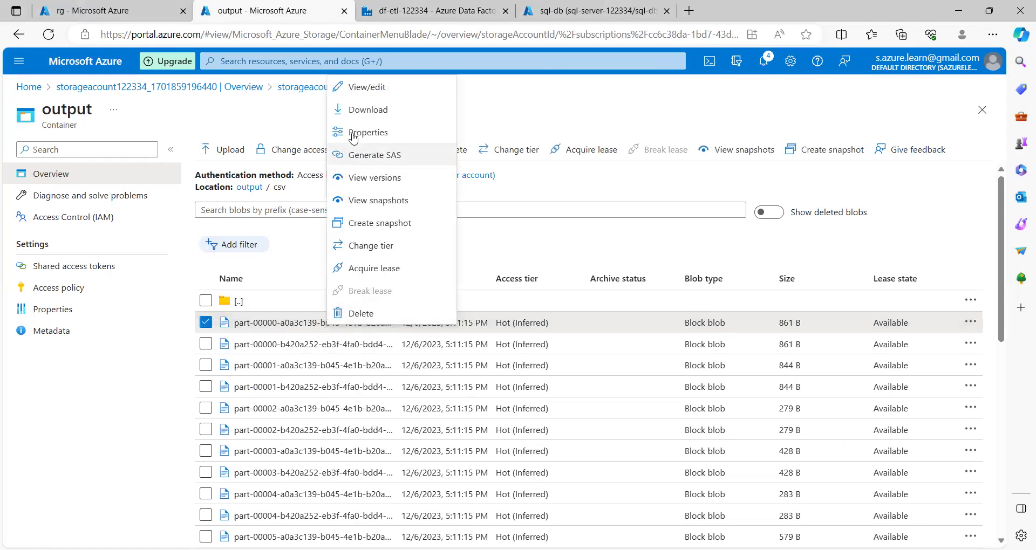
left_click(377, 89)
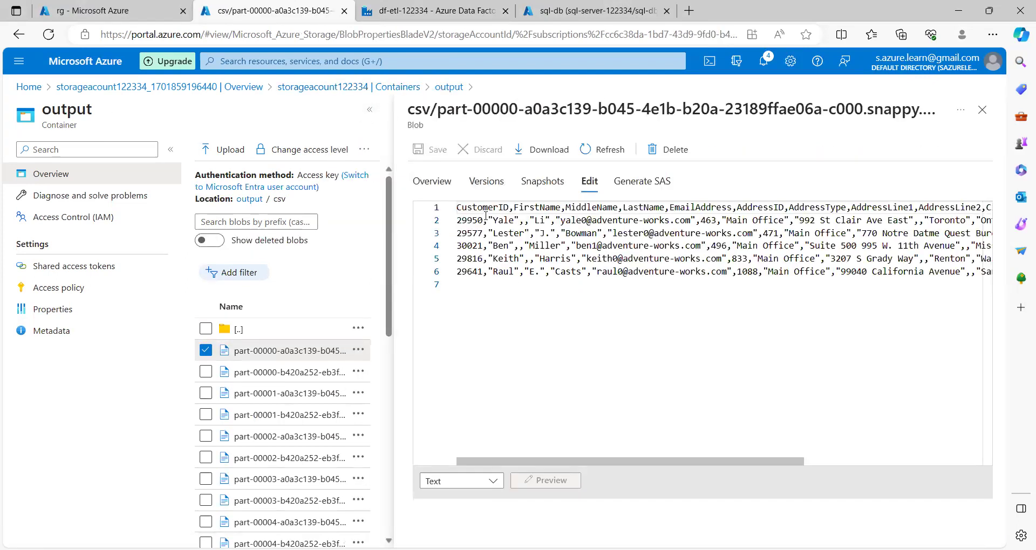
Examine the CSV file's header columns and rows from CustomerID across to PostalCode.
left_click(485, 211)
left_click(540, 209)
left_click(591, 209)
left_click(646, 211)
left_click(722, 210)
left_click_drag(714, 454, 909, 454)
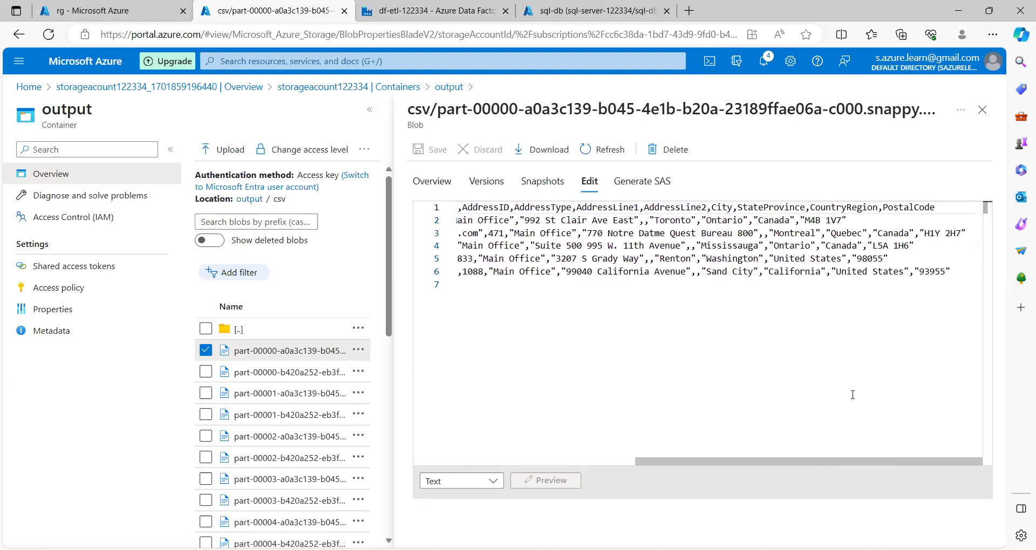